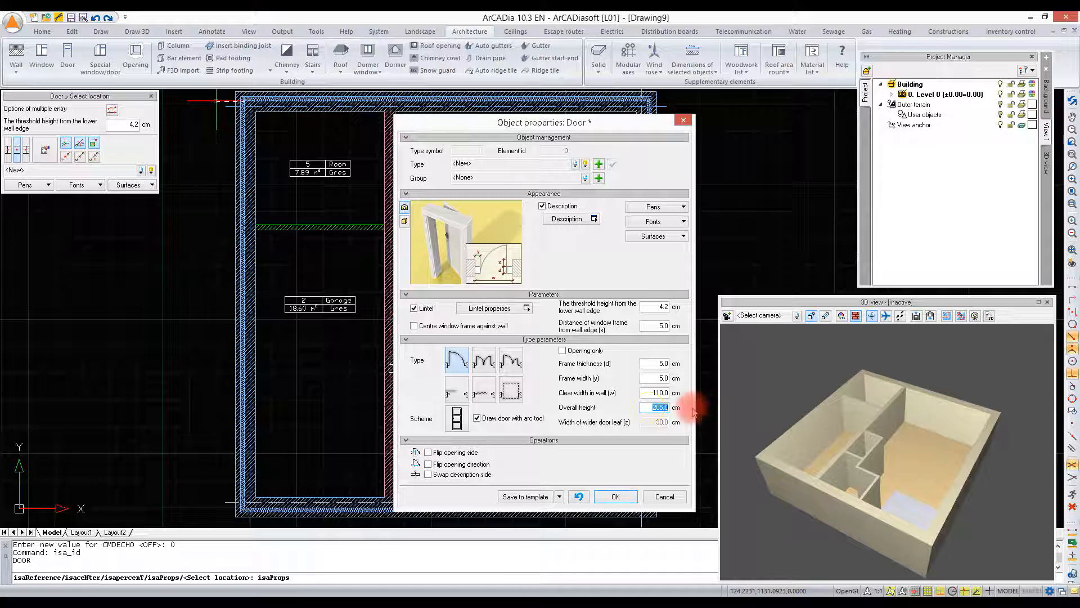
# Step: Set the new door's overall height to 235 cm
pyautogui.write('35')
pyautogui.click(655, 394)
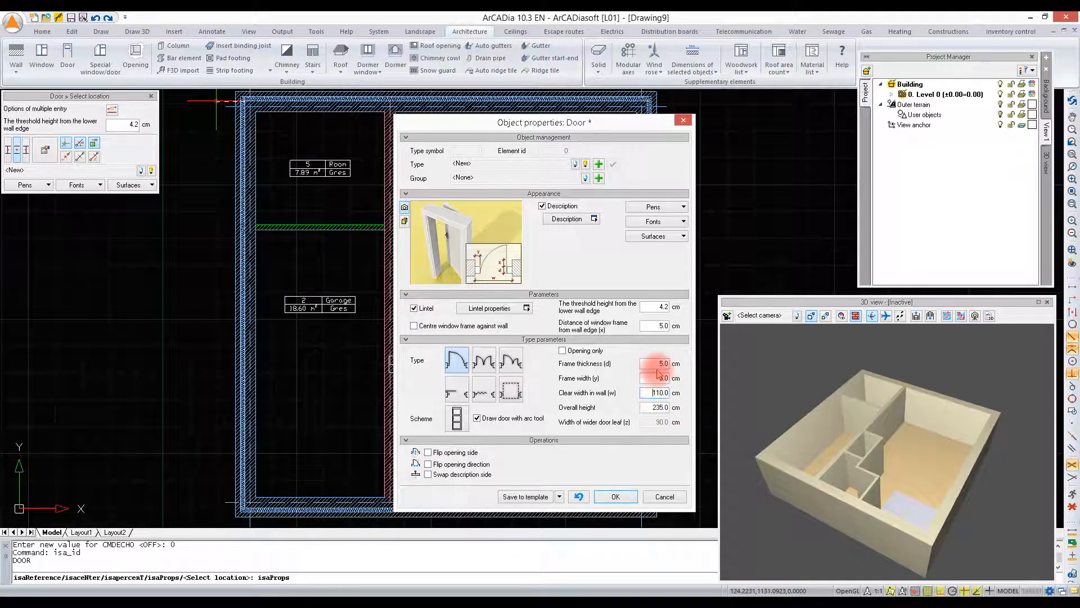
pyautogui.doubleClick(660, 364)
pyautogui.doubleClick(647, 379)
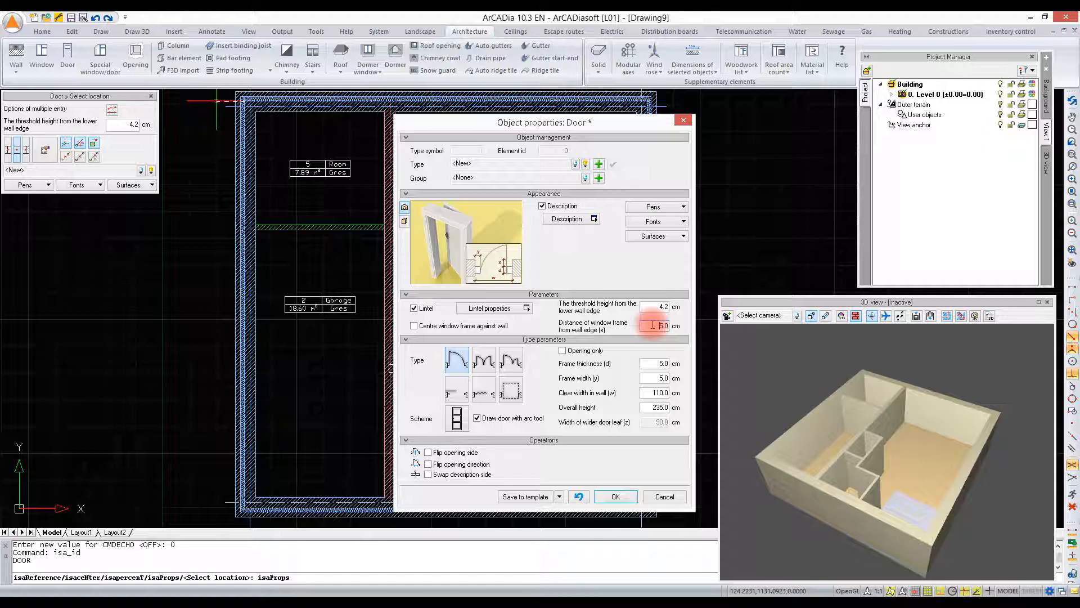
# Step: Set the door frame's distance from the wall edge to 25 cm and the threshold height from the lower wall edge to 14.9 cm
pyautogui.click(653, 325)
pyautogui.write('2')
pyautogui.doubleClick(655, 307)
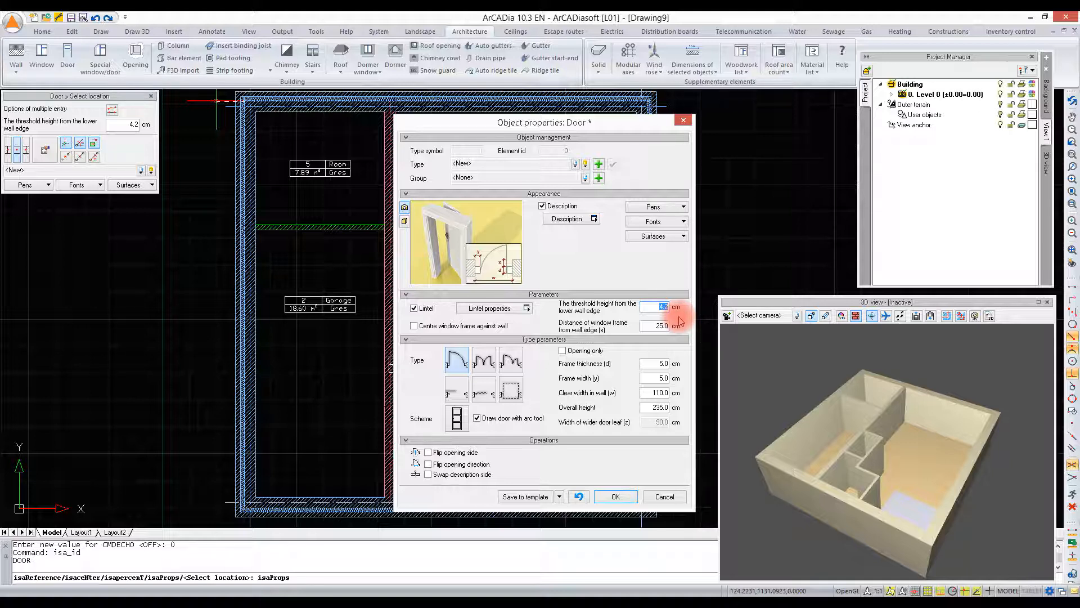
pyautogui.write('1')
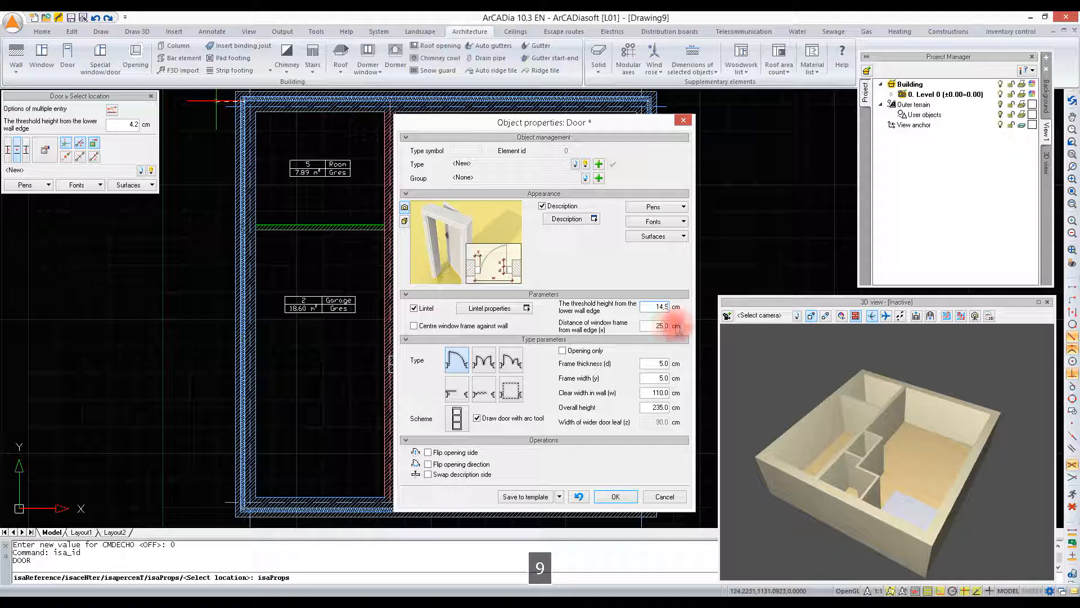
pyautogui.doubleClick(651, 304)
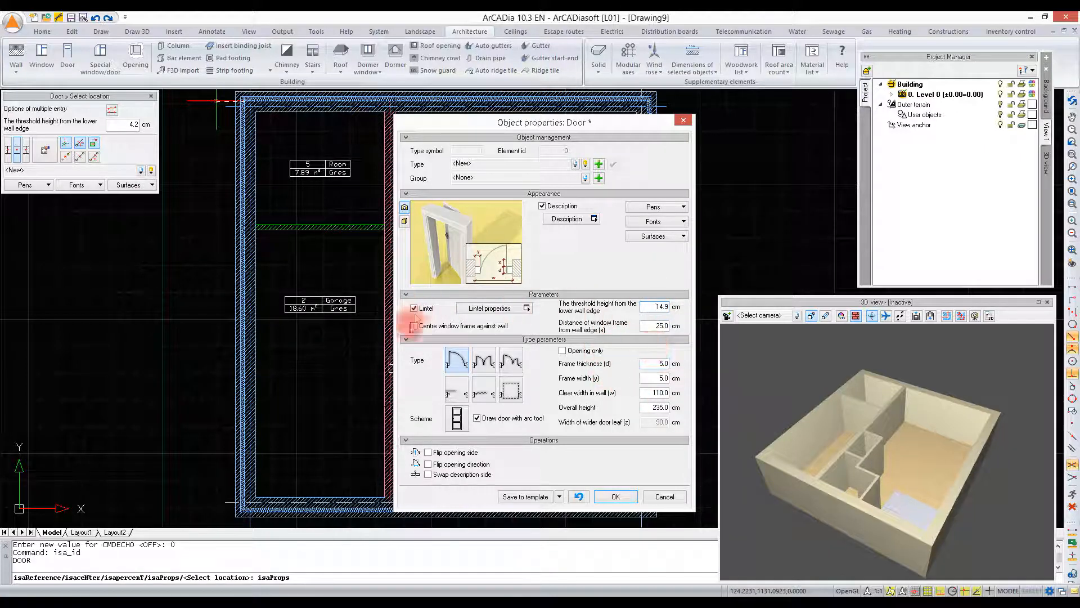
# Step: Save the door settings as a new type named "External door" in the project library and accept the door properties
pyautogui.click(598, 164)
pyautogui.click(503, 169)
pyautogui.write('E')
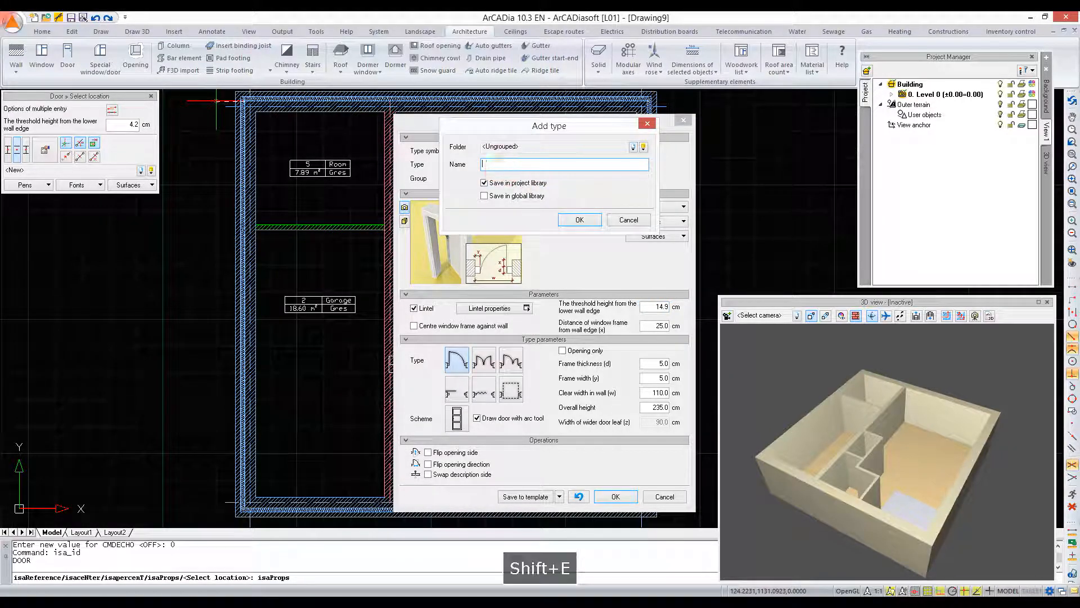
pyautogui.write('xte')
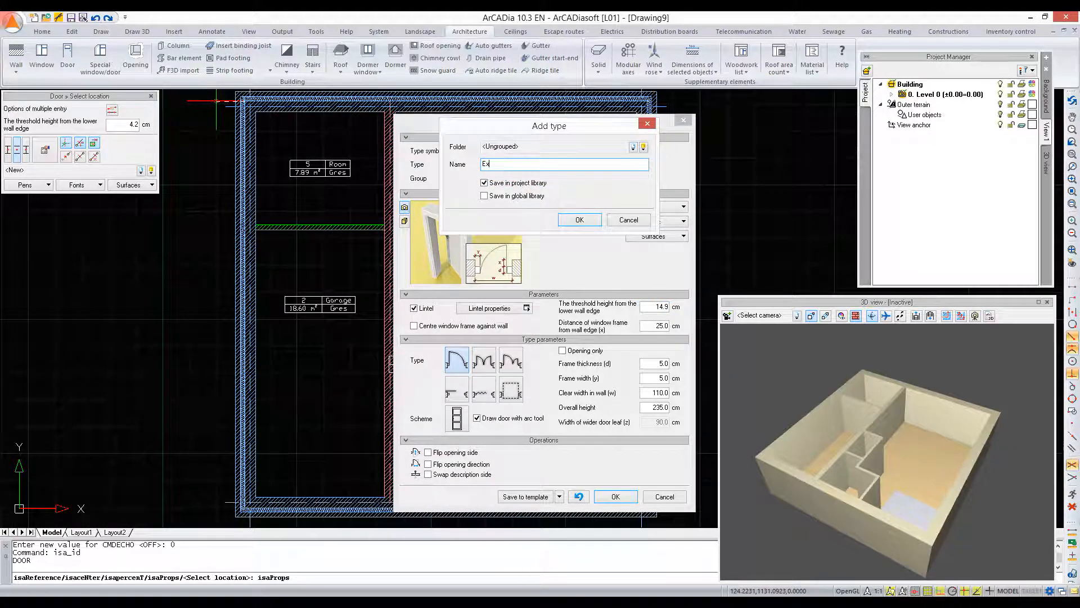
pyautogui.write('rnal door')
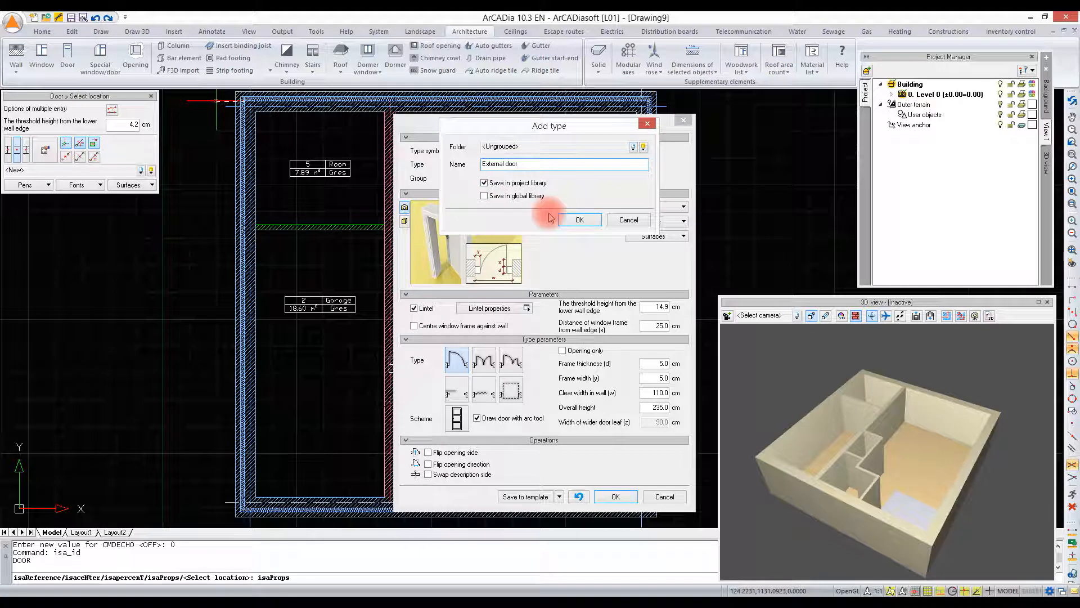
pyautogui.moveTo(528, 164); pyautogui.dragTo(468, 164)
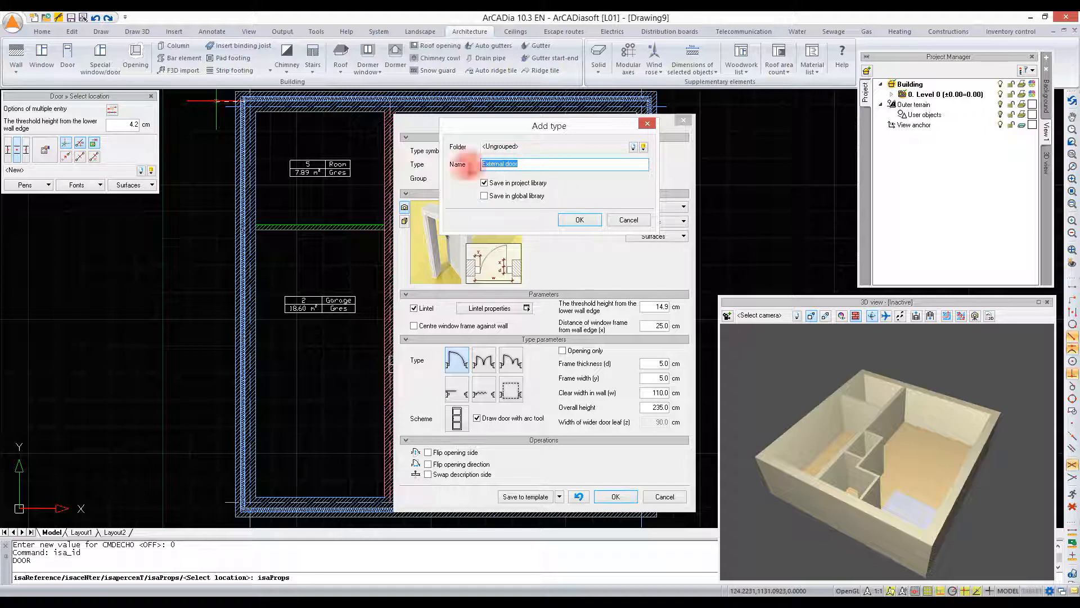
pyautogui.click(576, 220)
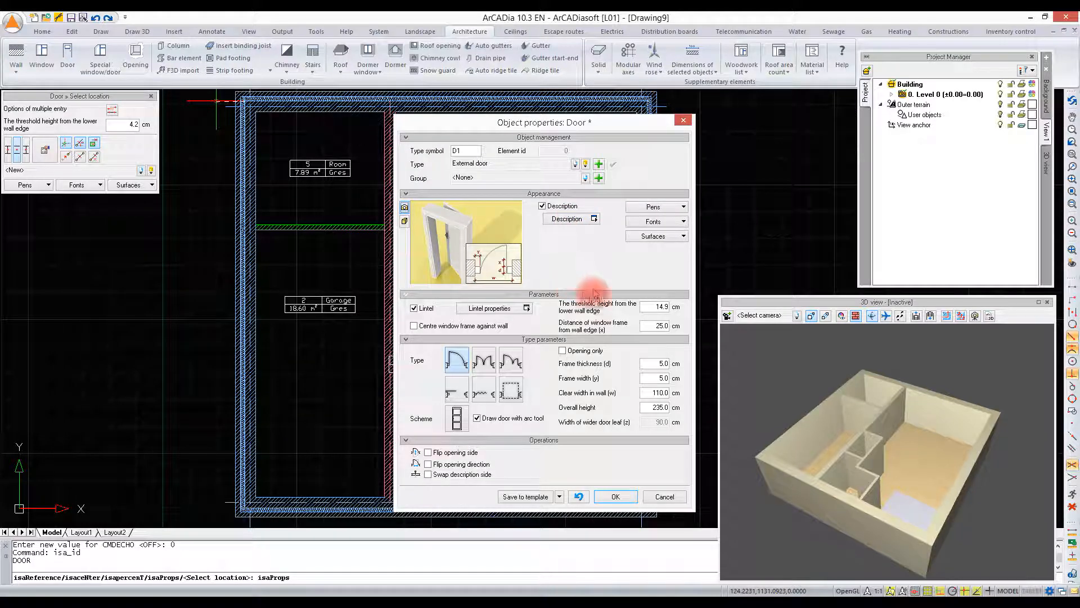
pyautogui.click(617, 496)
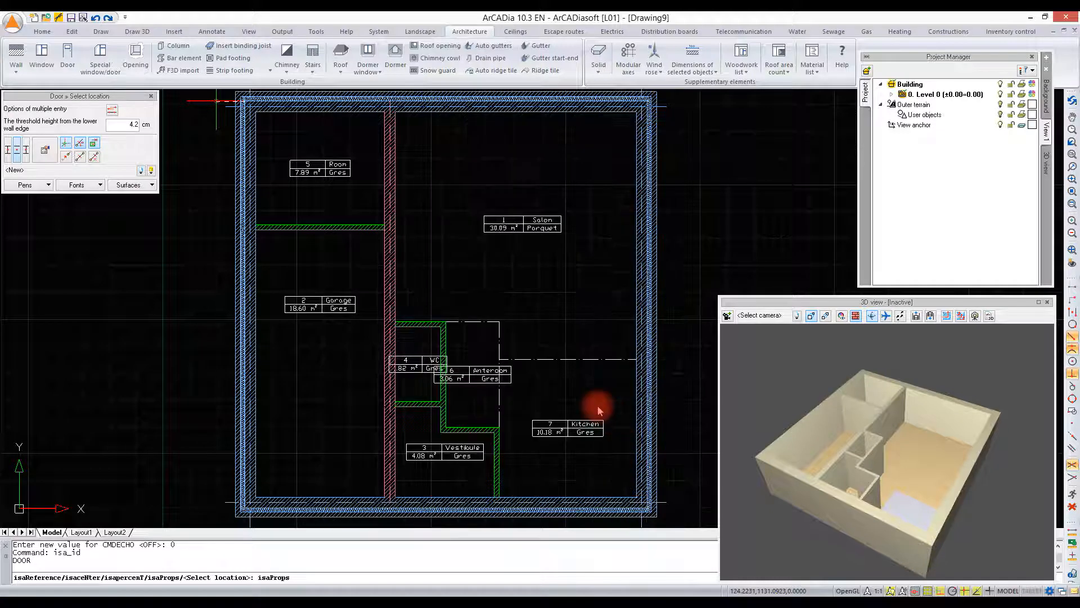
# Step: Set the door placement reference point at the inner corner where the vestibule-kitchen partition meets the lower external wall
pyautogui.moveTo(483, 453); pyautogui.dragTo(484, 327, button='middle')
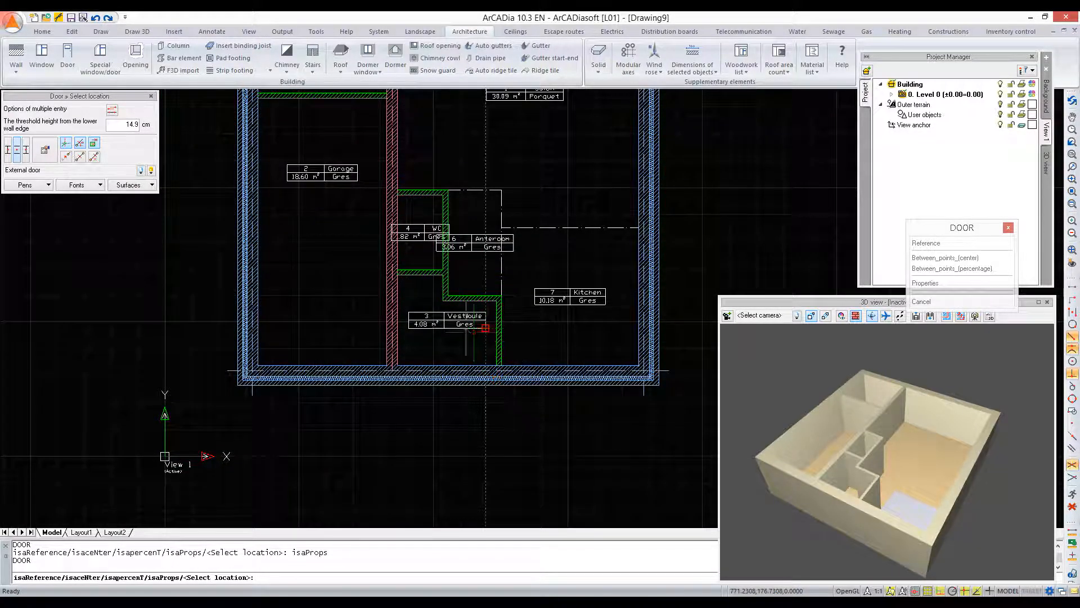
pyautogui.click(42, 130)
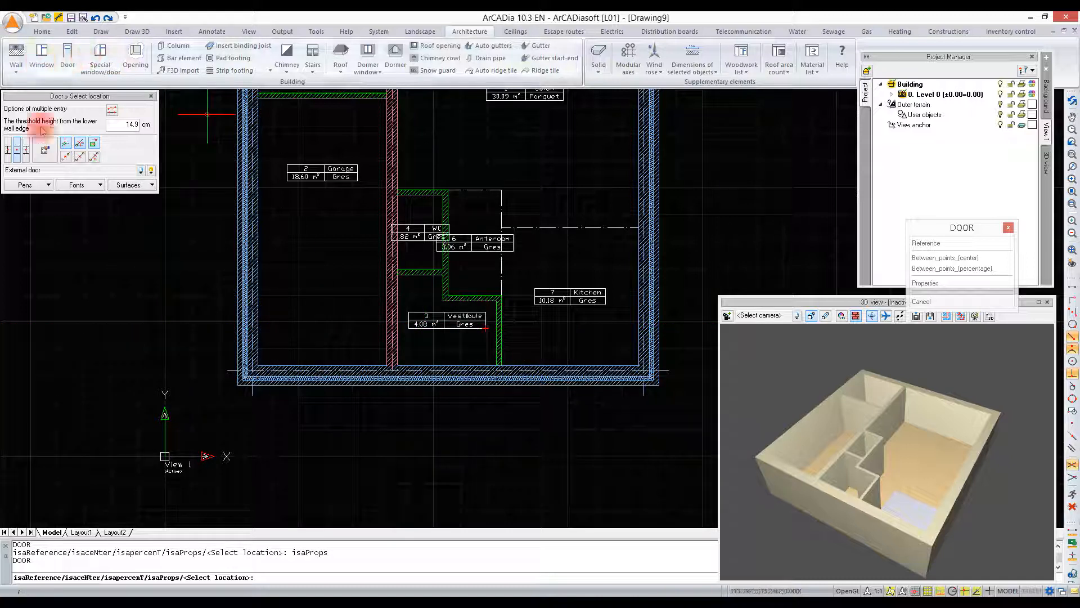
pyautogui.click(16, 153)
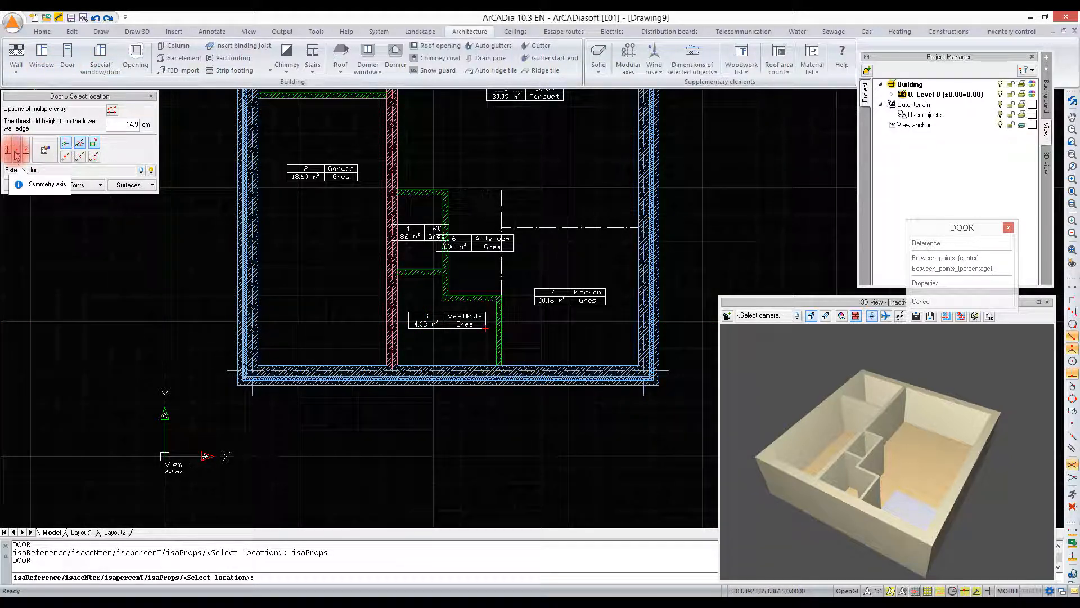
pyautogui.click(66, 159)
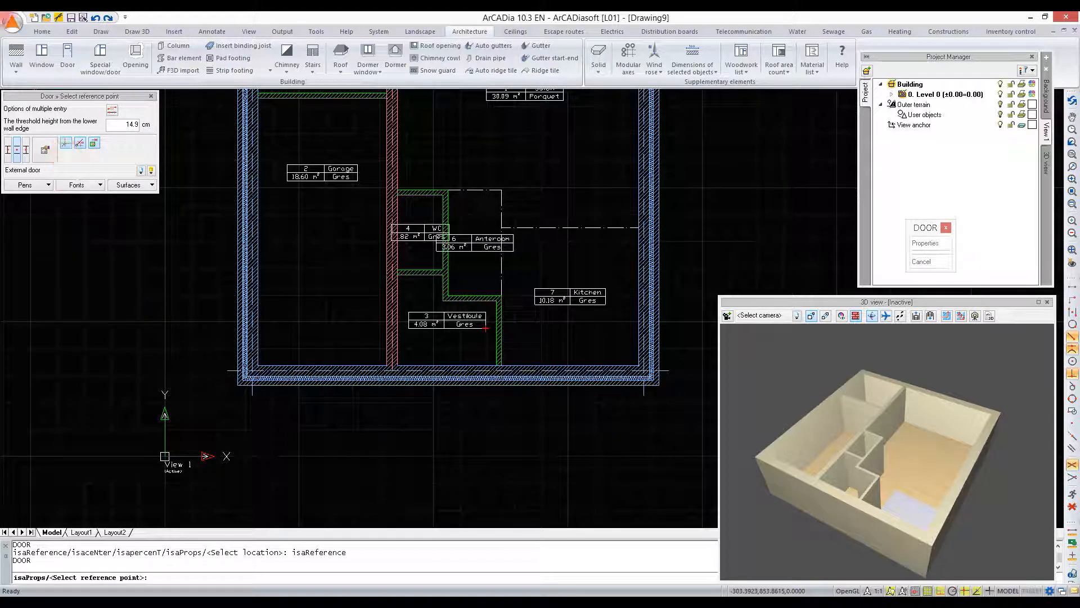
pyautogui.click(497, 364)
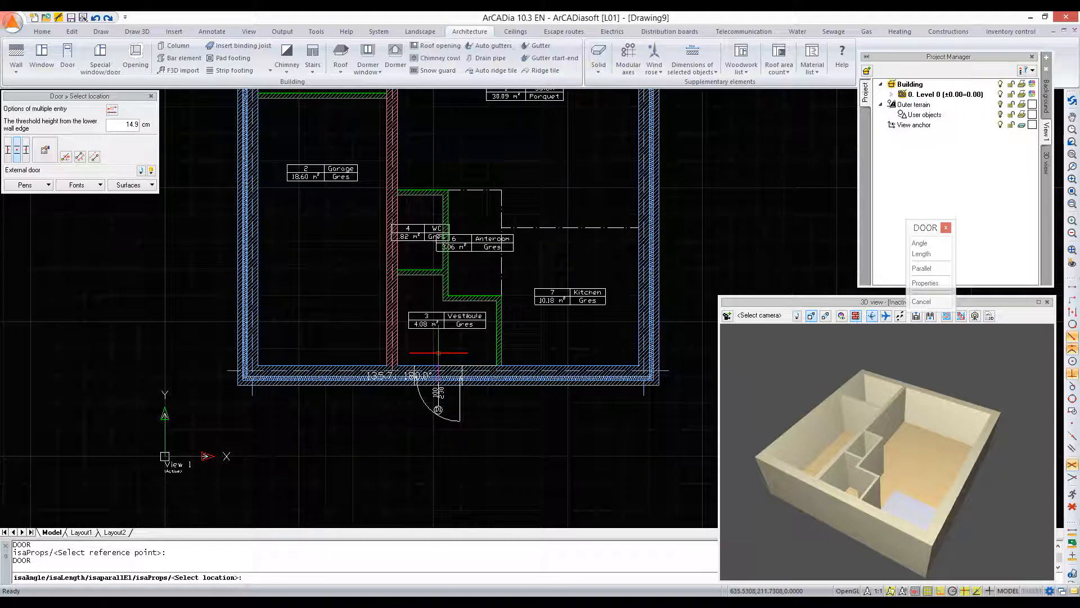
# Step: Place the external door in the vestibule's external wall, with its right edge 10 cm from the reference corner, and end the door command
pyautogui.click(28, 149)
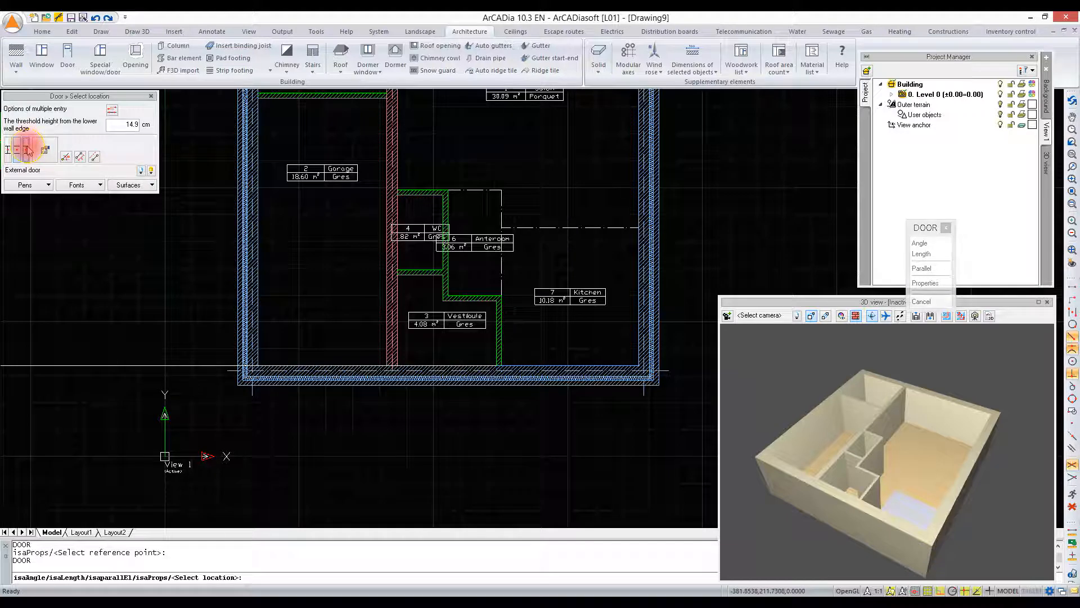
pyautogui.click(26, 150)
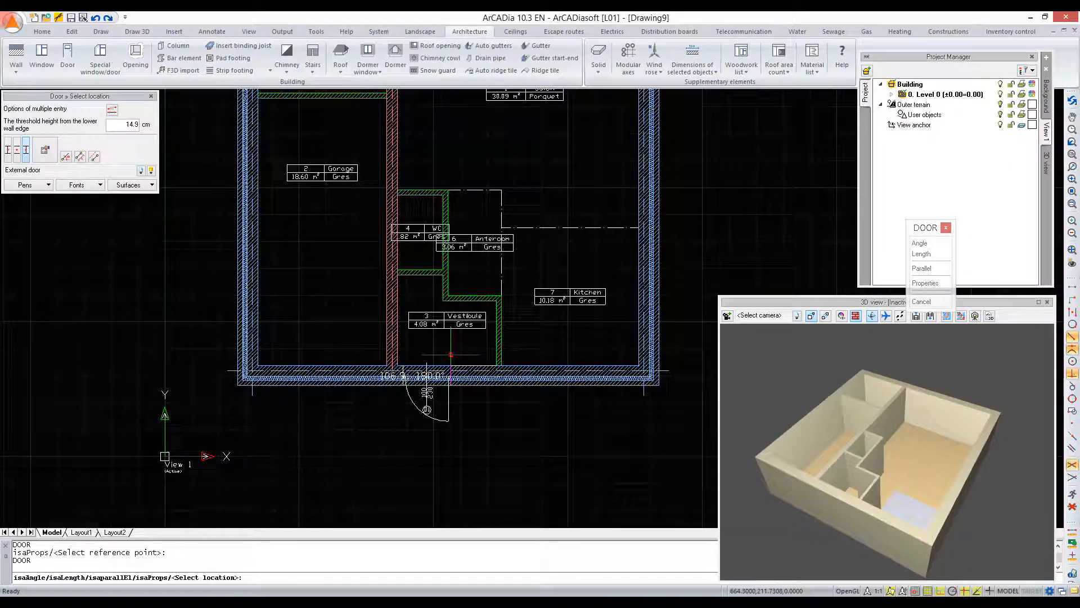
pyautogui.write('10')
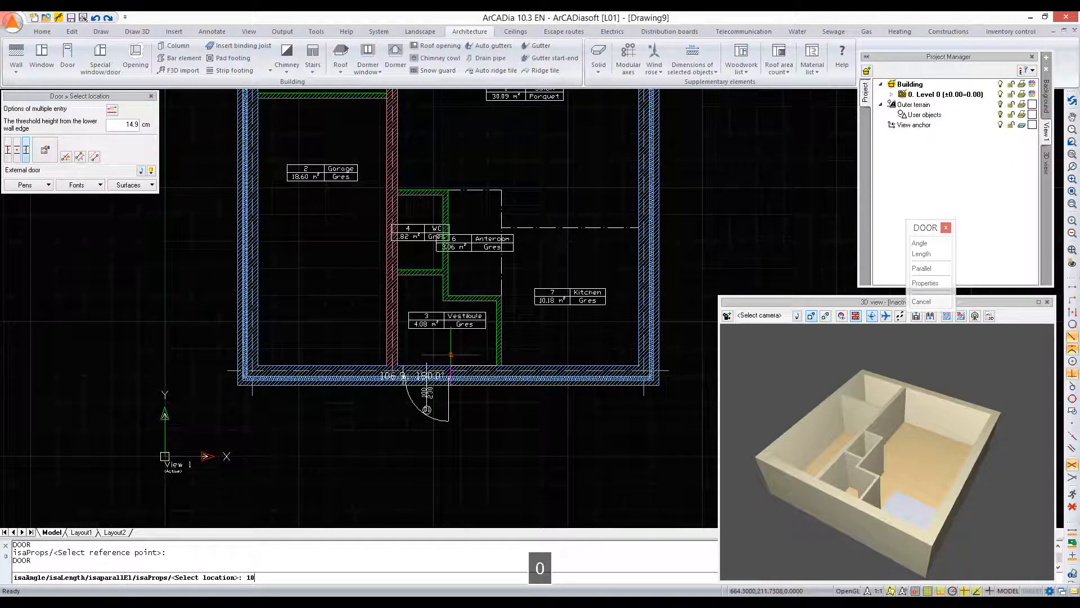
pyautogui.press('Return')
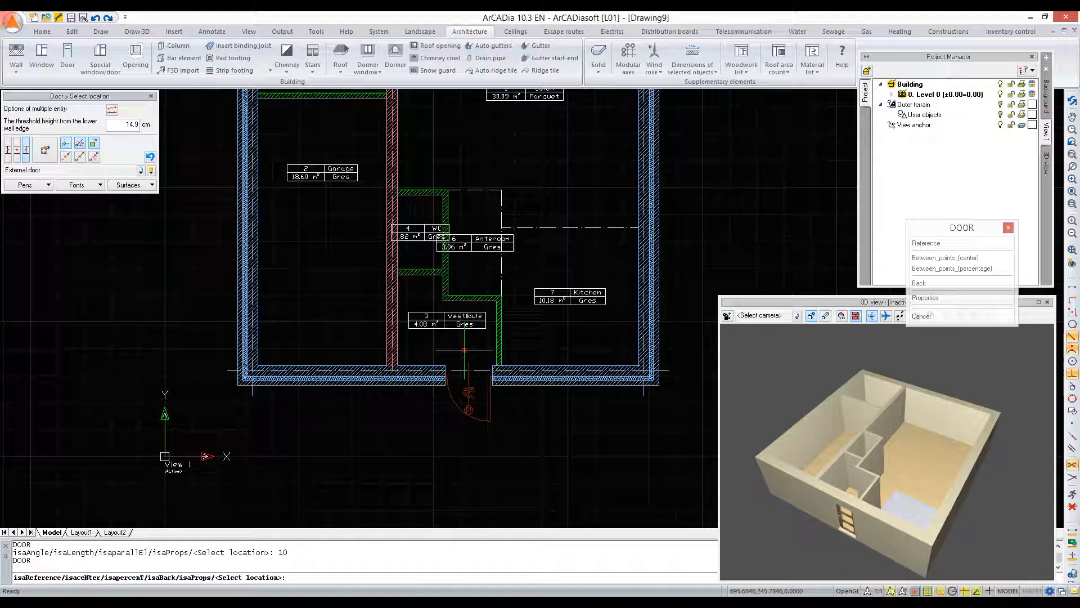
pyautogui.press('Escape')
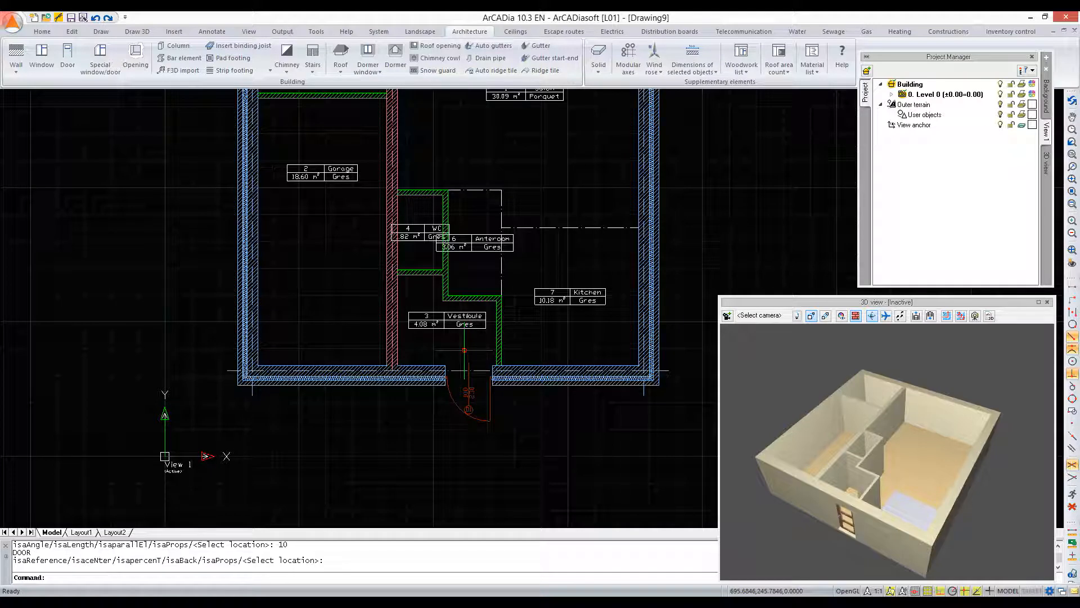
# Step: Place an "Internal single-wing door (90cm x 200cm)" with its frame centred against the wall in the partition between the vestibule and the anteroom
pyautogui.click(63, 54)
pyautogui.click(151, 171)
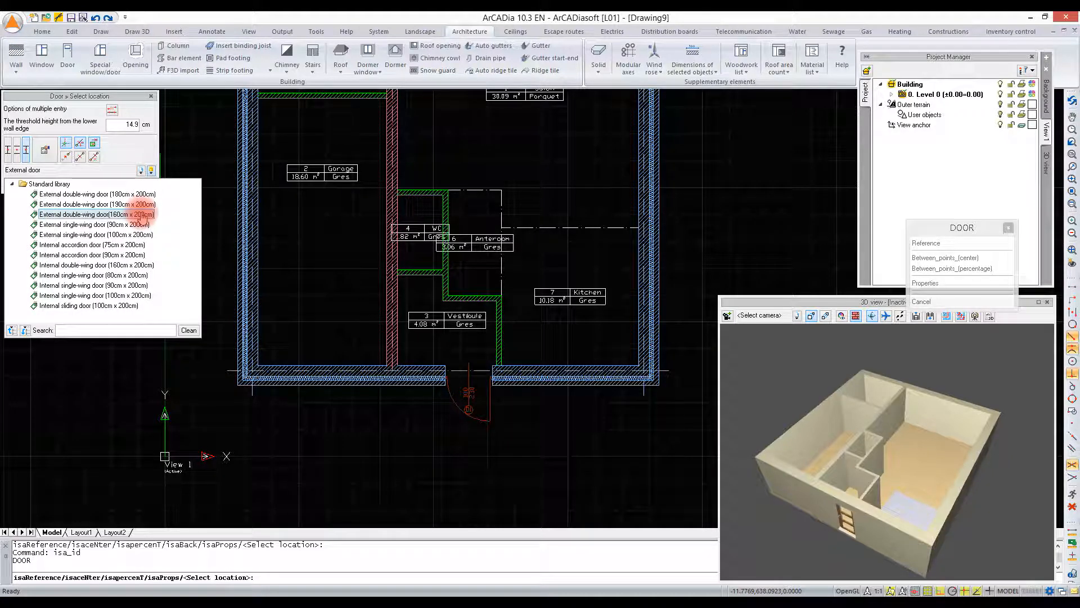
pyautogui.click(147, 286)
pyautogui.click(45, 149)
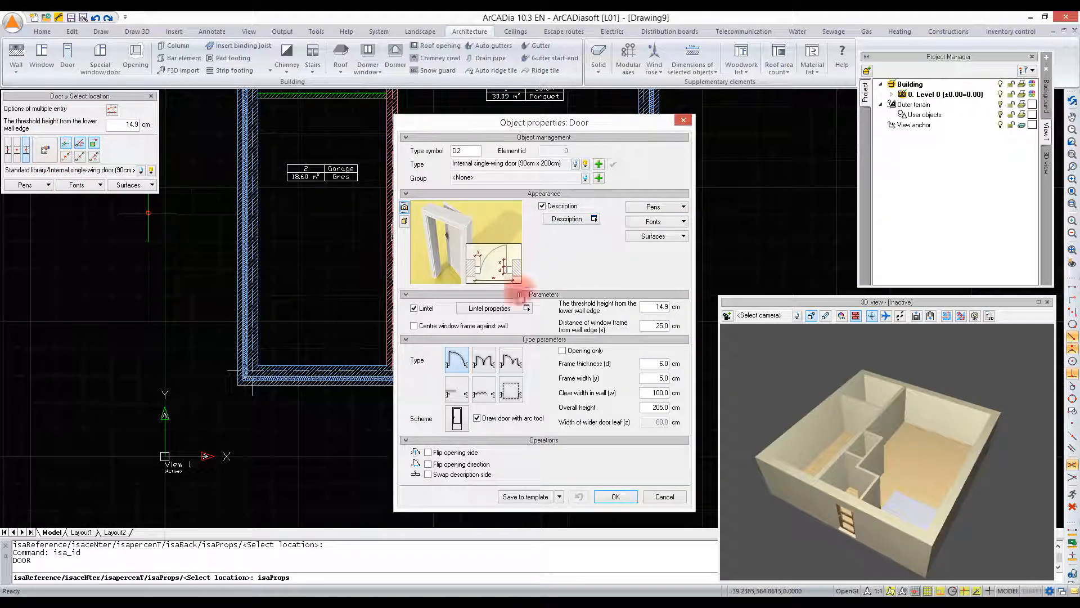
pyautogui.click(461, 326)
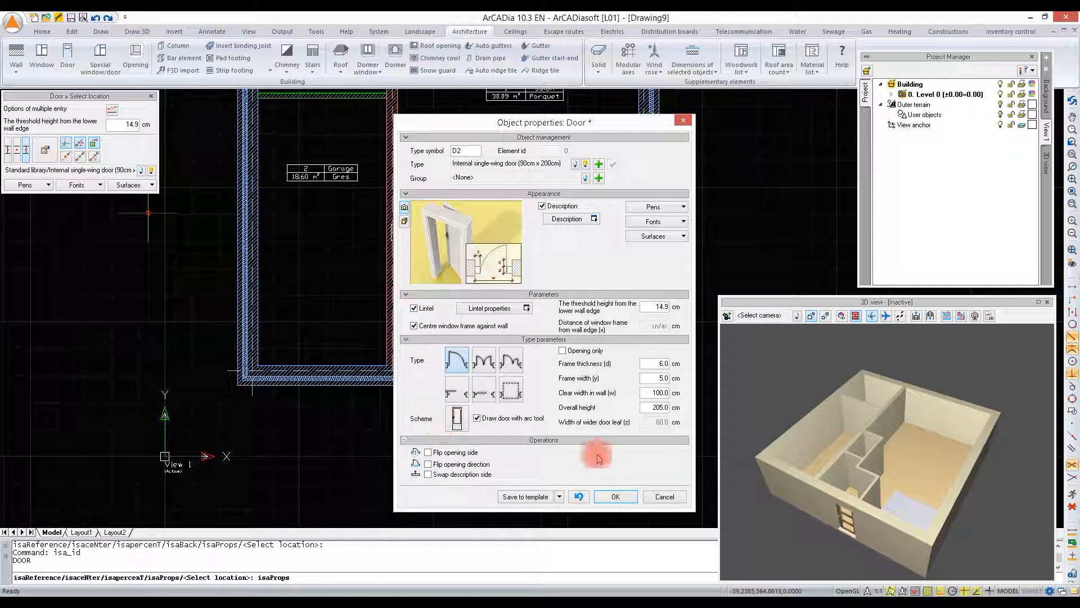
pyautogui.click(614, 497)
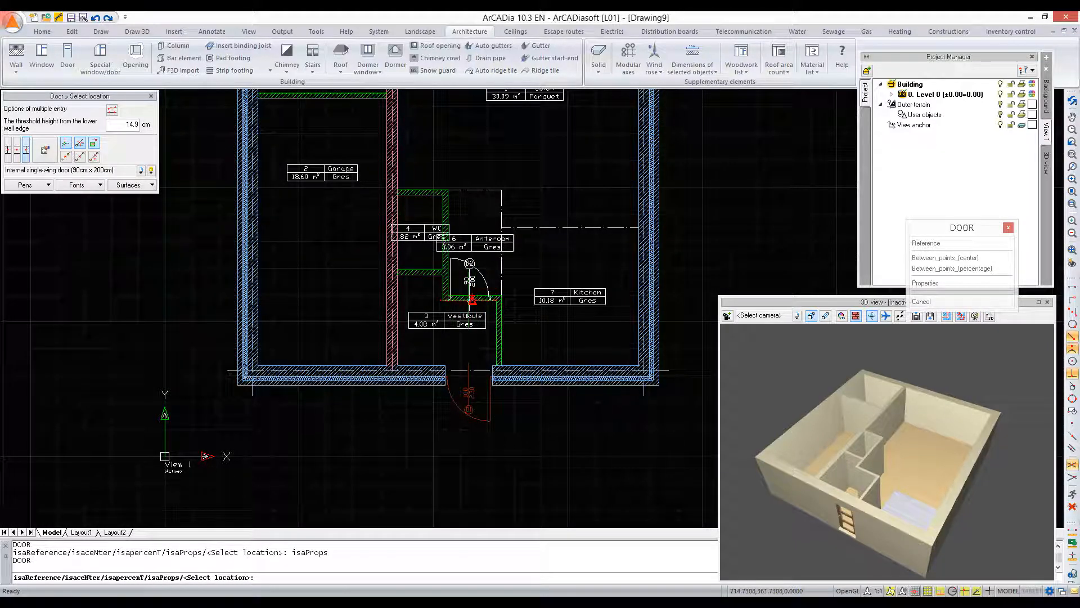
pyautogui.click(469, 301)
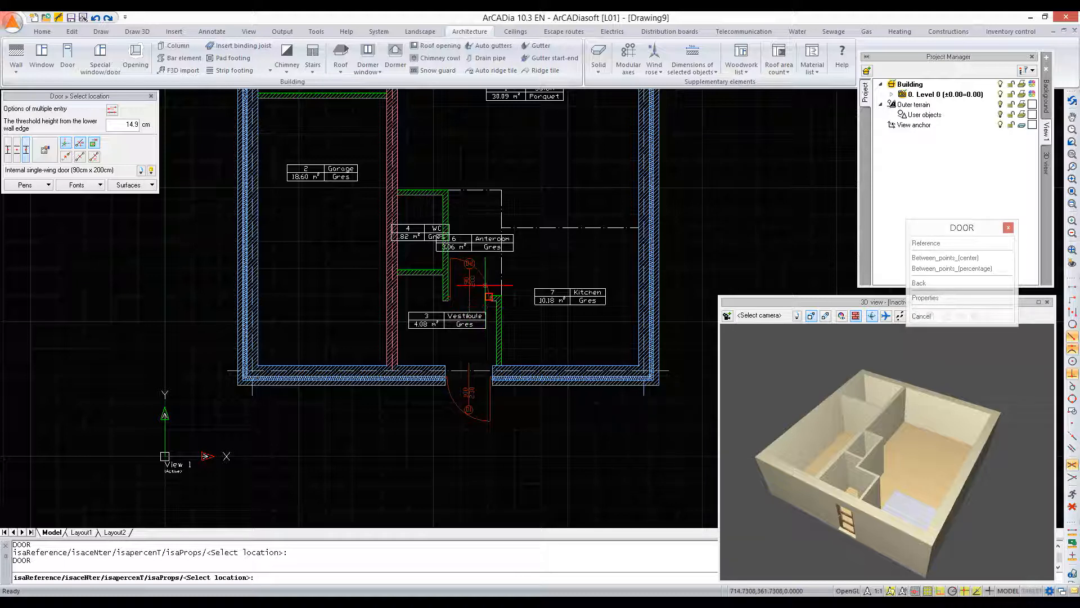
pyautogui.click(421, 272)
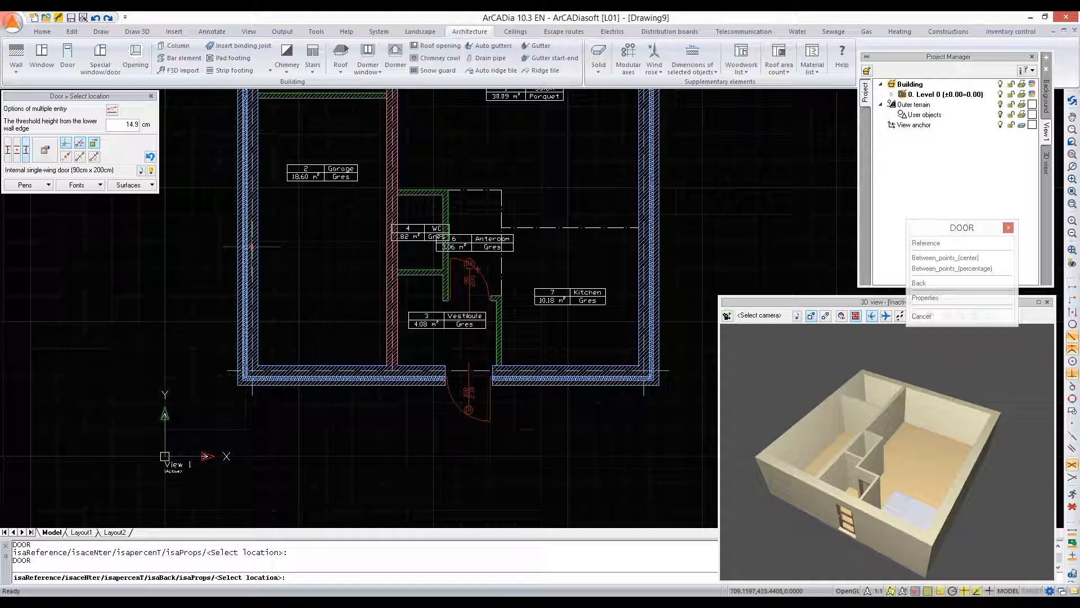
# Step: Change the next door to the garage door type and choose the horizontally panelled scheme at the end of the second row
pyautogui.click(47, 150)
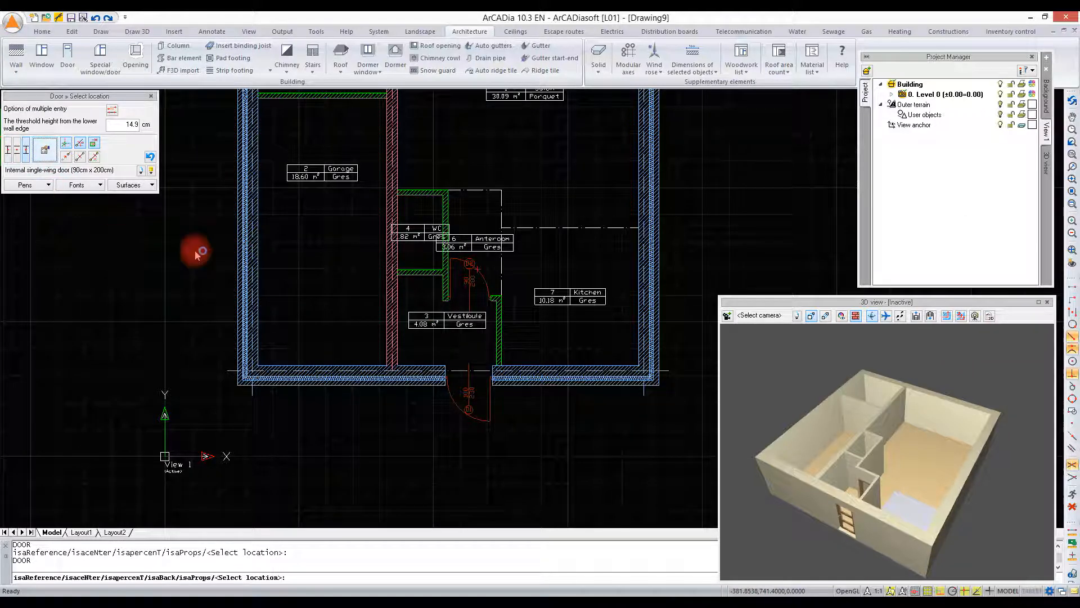
pyautogui.click(521, 389)
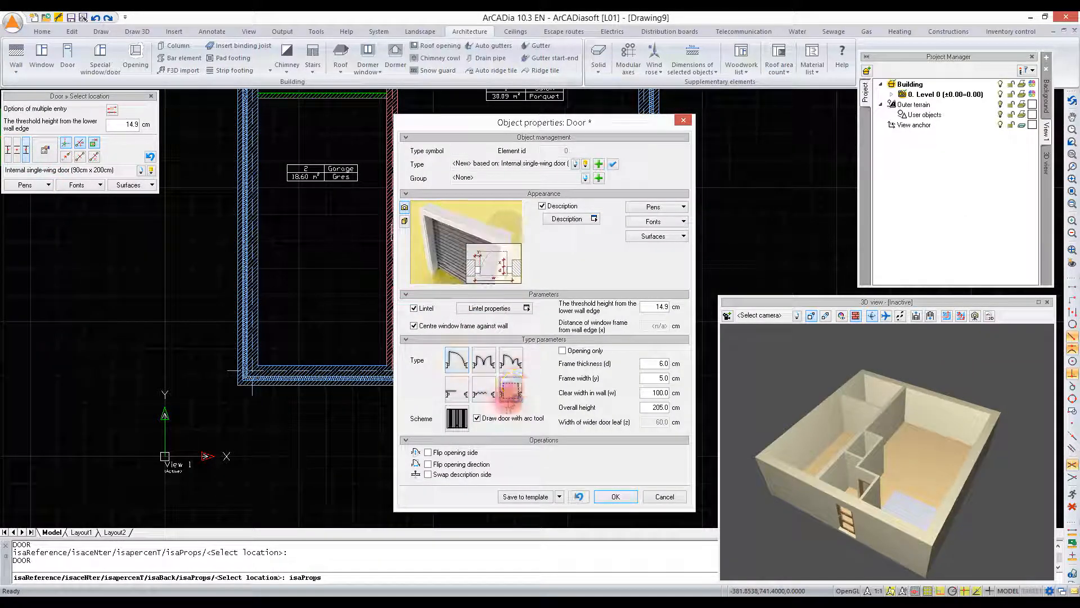
pyautogui.click(457, 419)
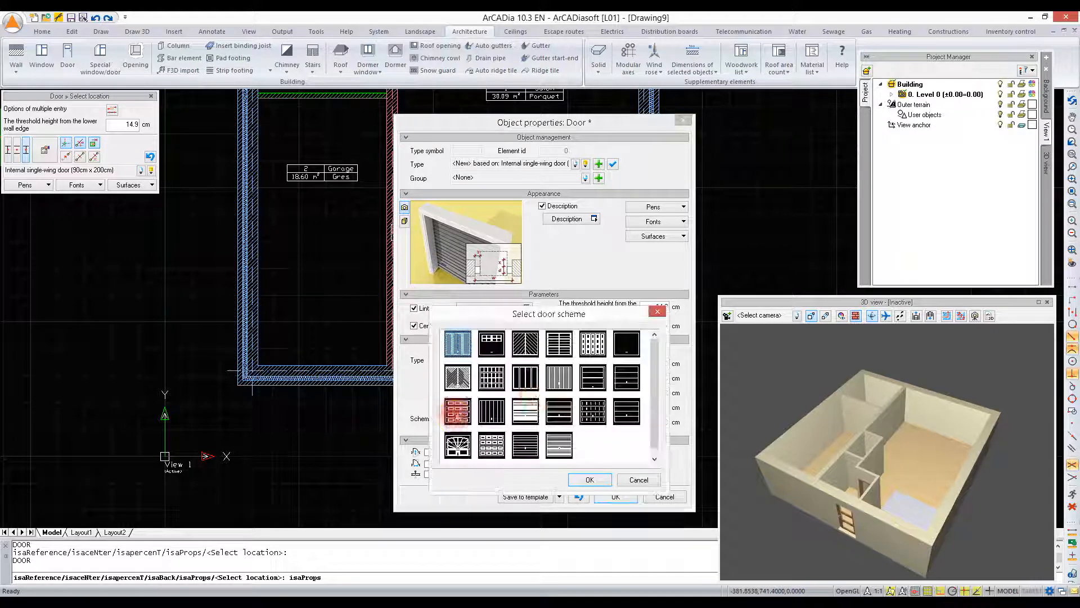
pyautogui.click(628, 377)
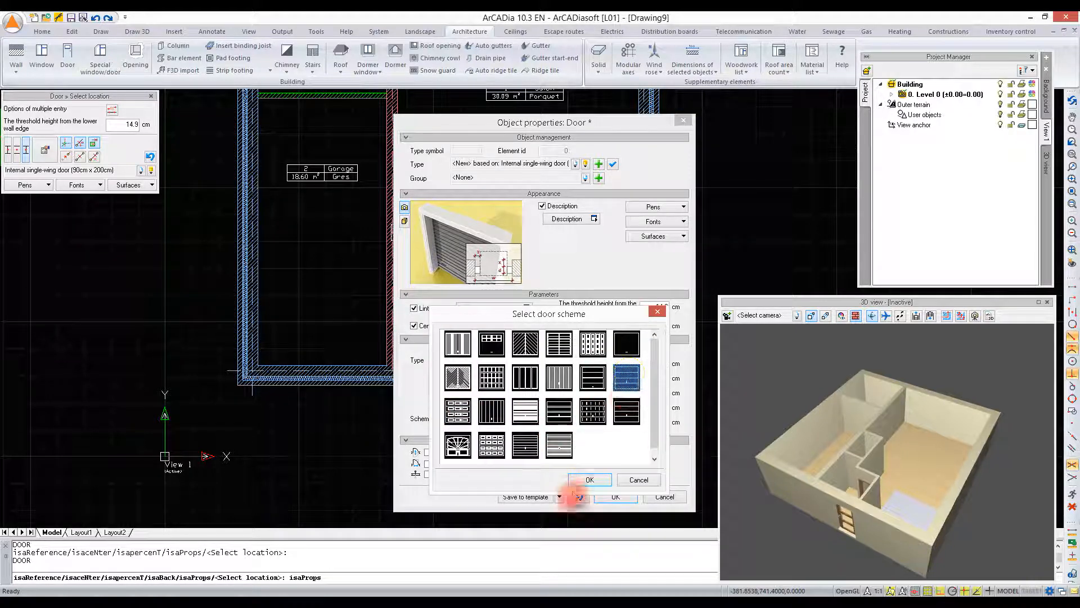
pyautogui.click(589, 480)
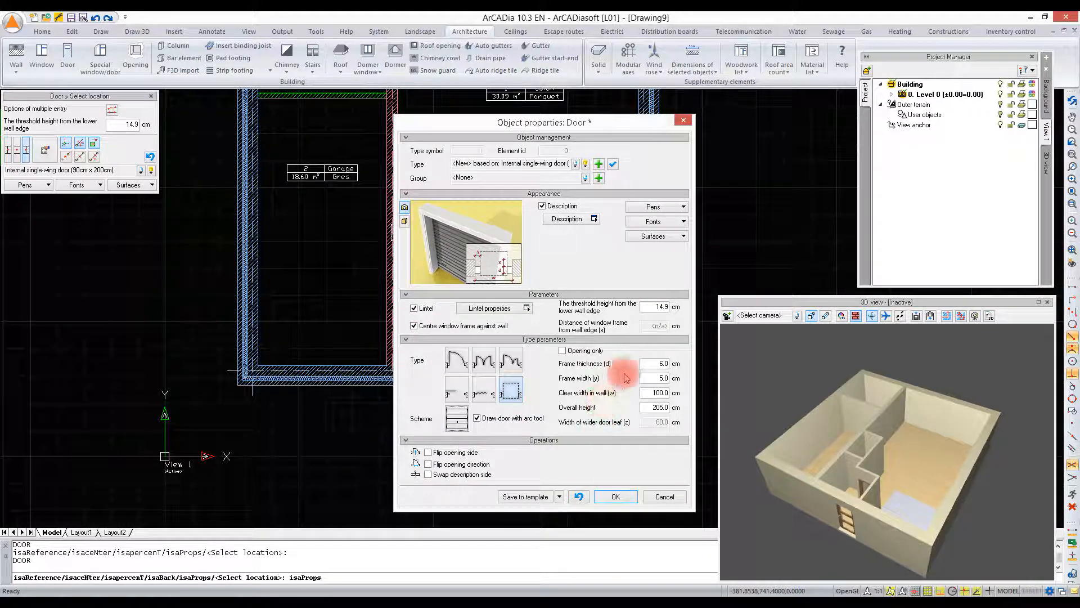
# Step: Turn off frame centring for the garage door and set clear width 250 cm, overall height 225 cm and frame thickness 5 cm
pyautogui.click(503, 327)
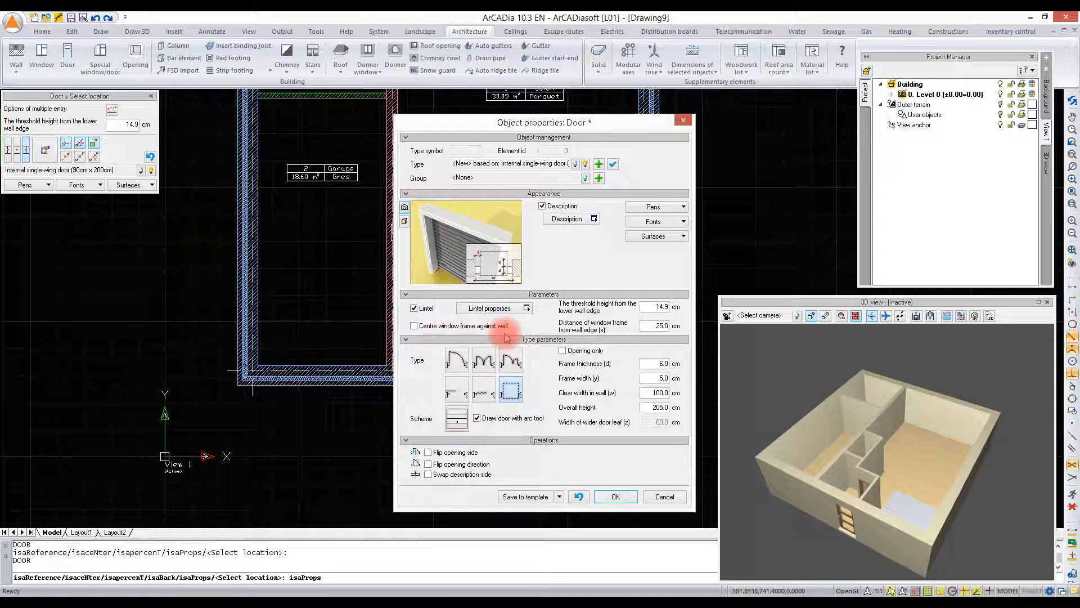
pyautogui.doubleClick(651, 393)
pyautogui.write('250')
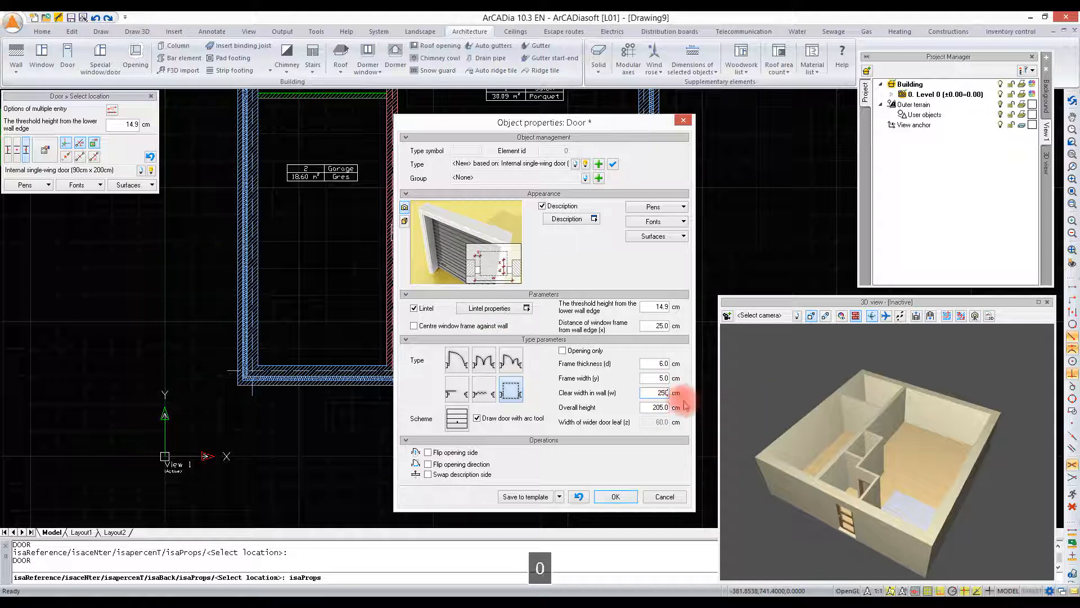
pyautogui.doubleClick(656, 408)
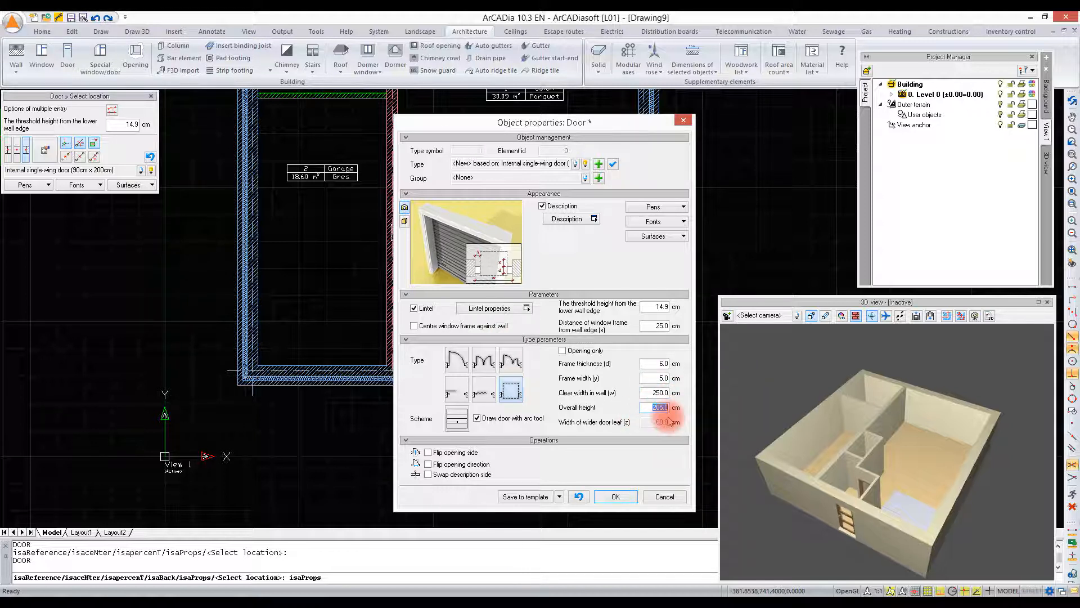
pyautogui.write('225')
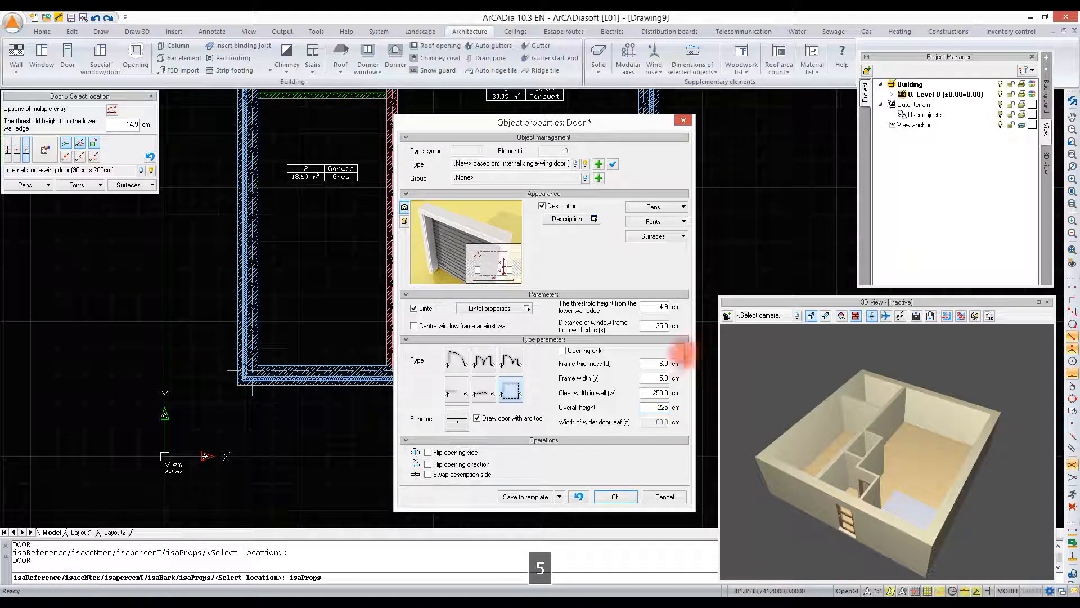
pyautogui.doubleClick(677, 364)
pyautogui.write('5')
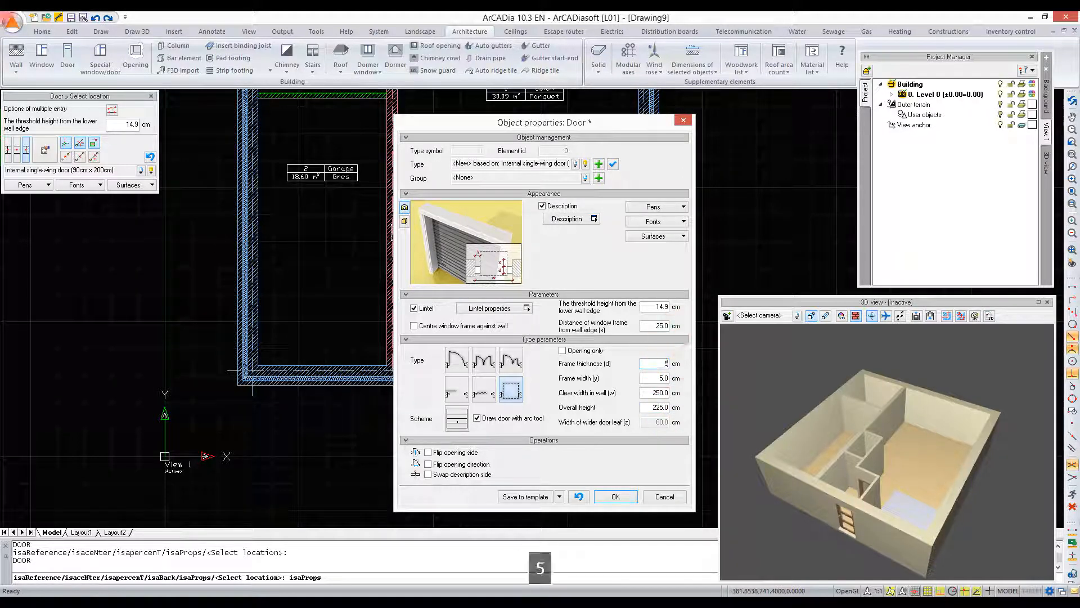
# Step: Set the garage door's threshold height from the lower wall edge to 0 cm
pyautogui.doubleClick(647, 307)
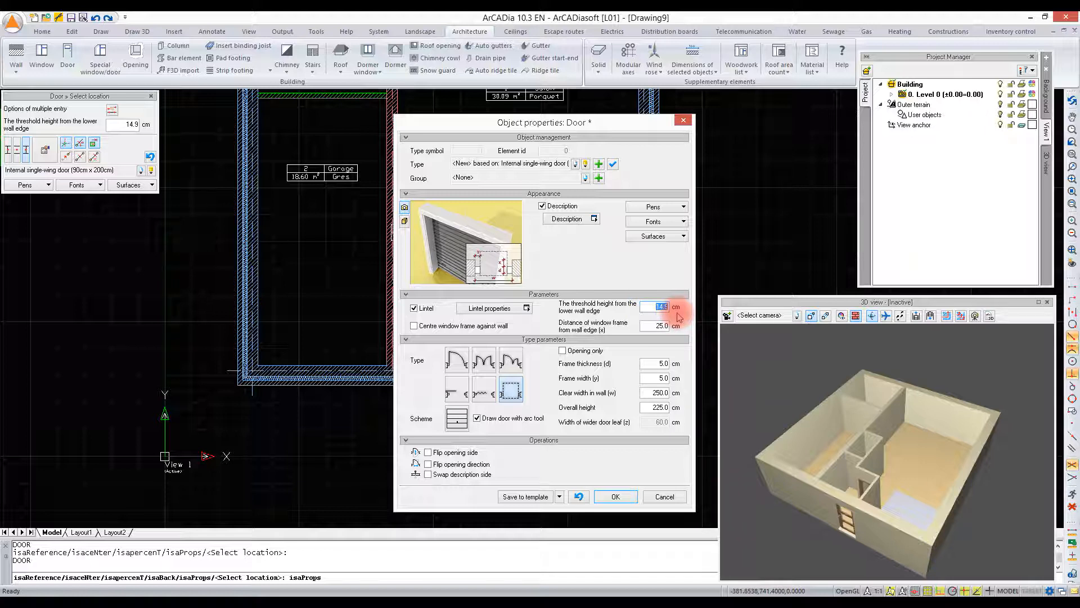
pyautogui.write('0')
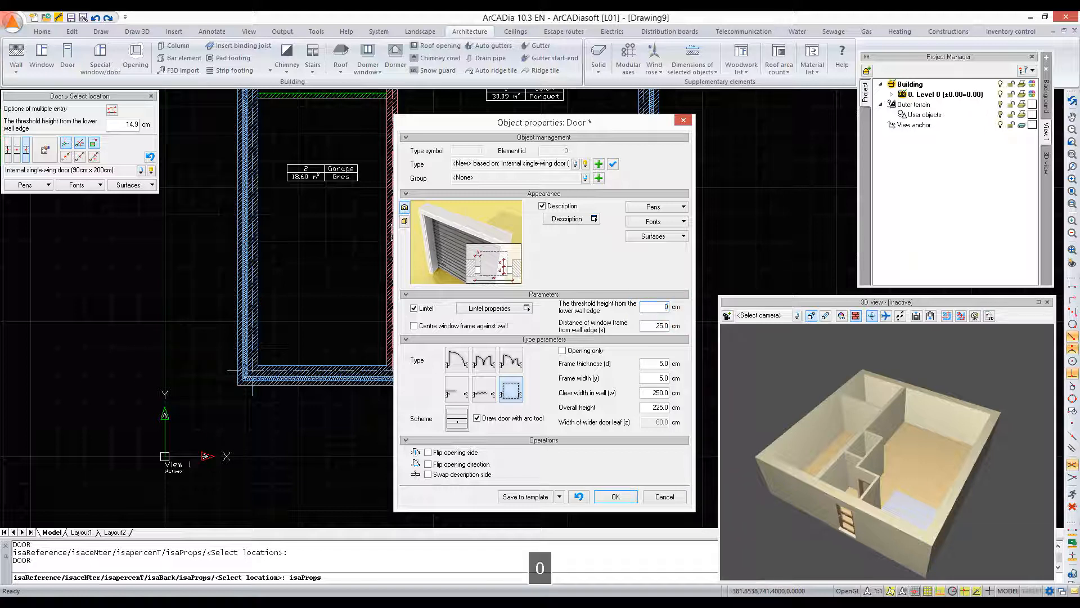
pyautogui.click(662, 304)
pyautogui.click(665, 329)
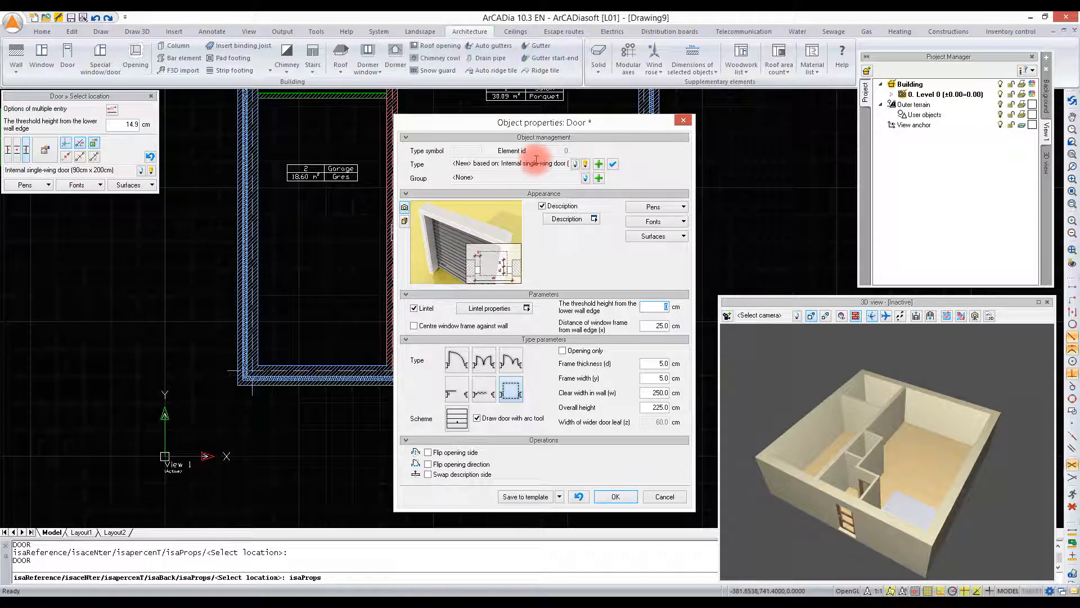
# Step: Save the configured door in the project library as a new type named "Garage door"
pyautogui.moveTo(502, 164); pyautogui.dragTo(583, 163)
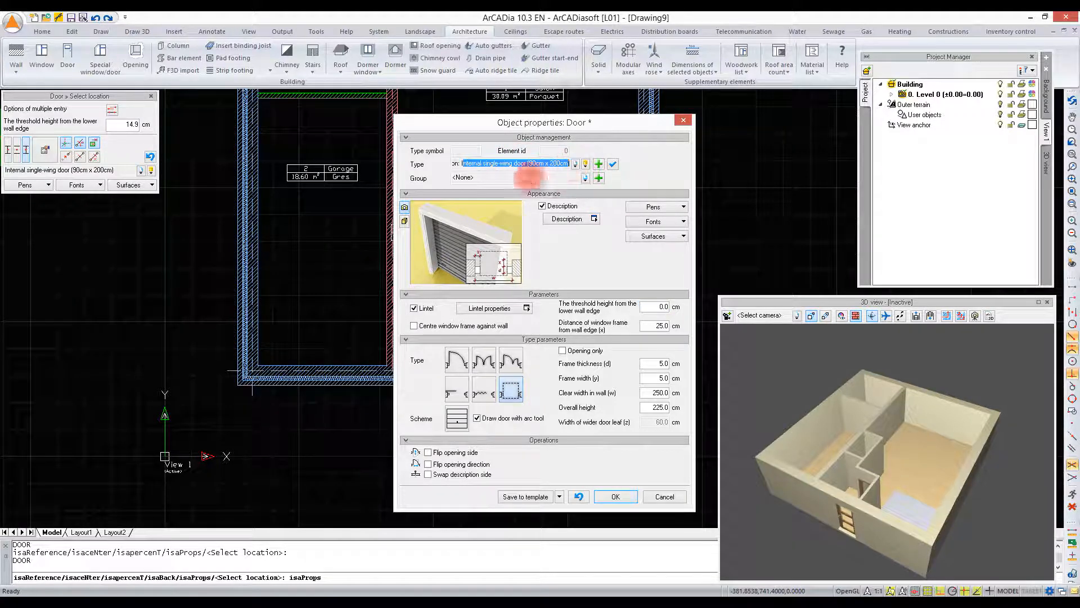
pyautogui.moveTo(523, 125)
pyautogui.mouseDown()
pyautogui.moveTo(692, 128)
pyautogui.moveTo(652, 127)
pyautogui.mouseUp()
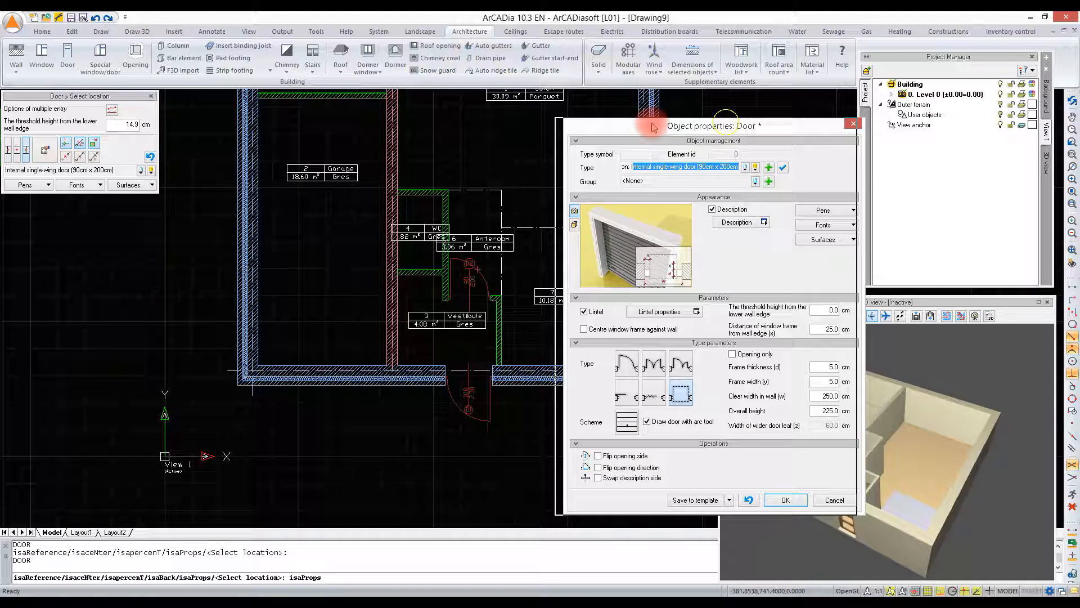
pyautogui.moveTo(653, 126); pyautogui.dragTo(401, 126)
pyautogui.click(516, 167)
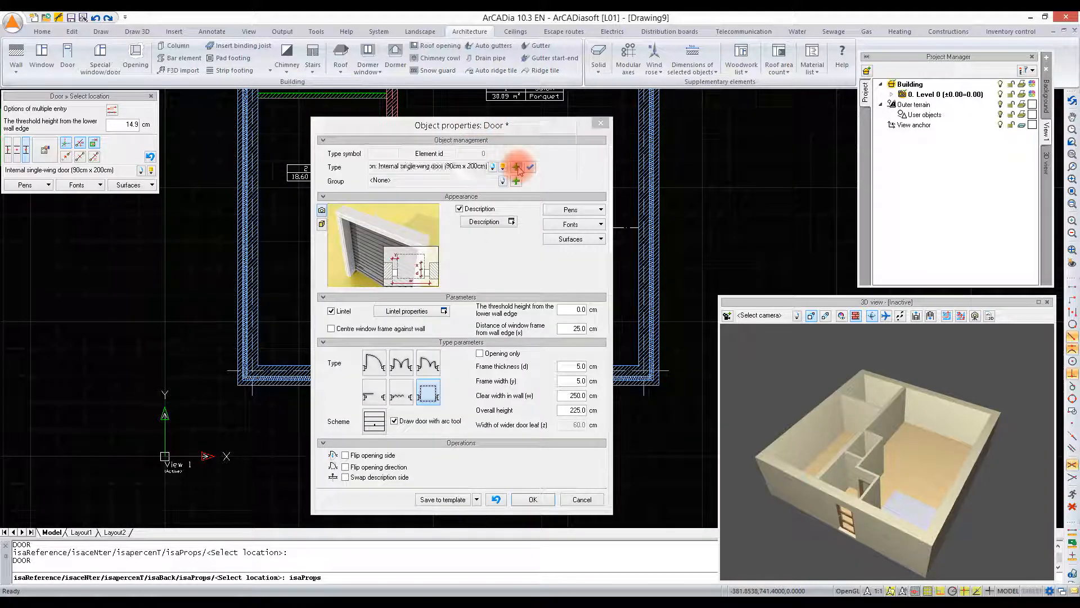
pyautogui.write('G')
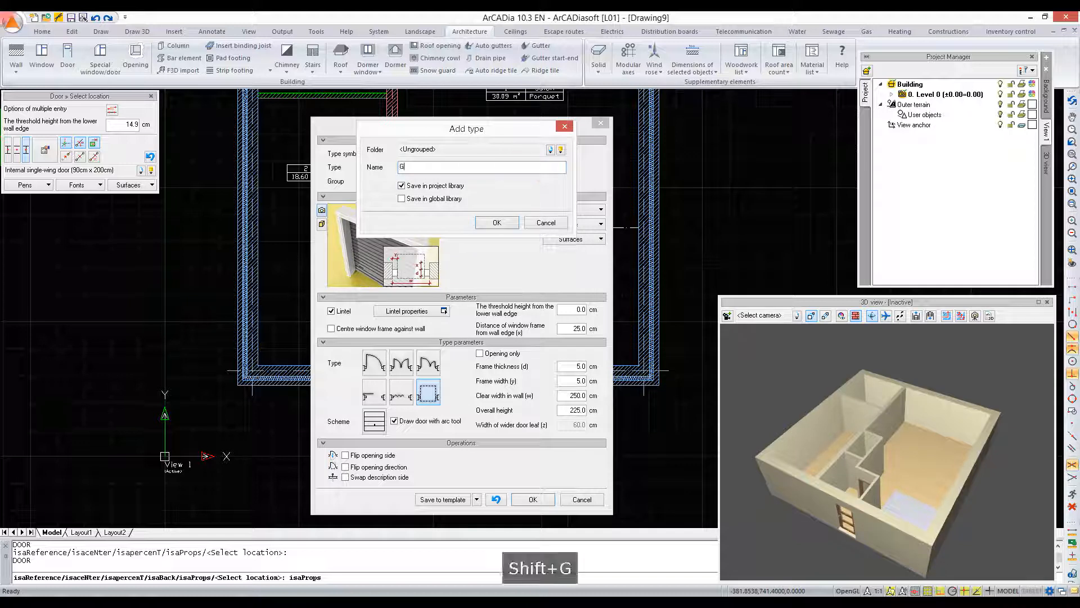
pyautogui.write('arage door')
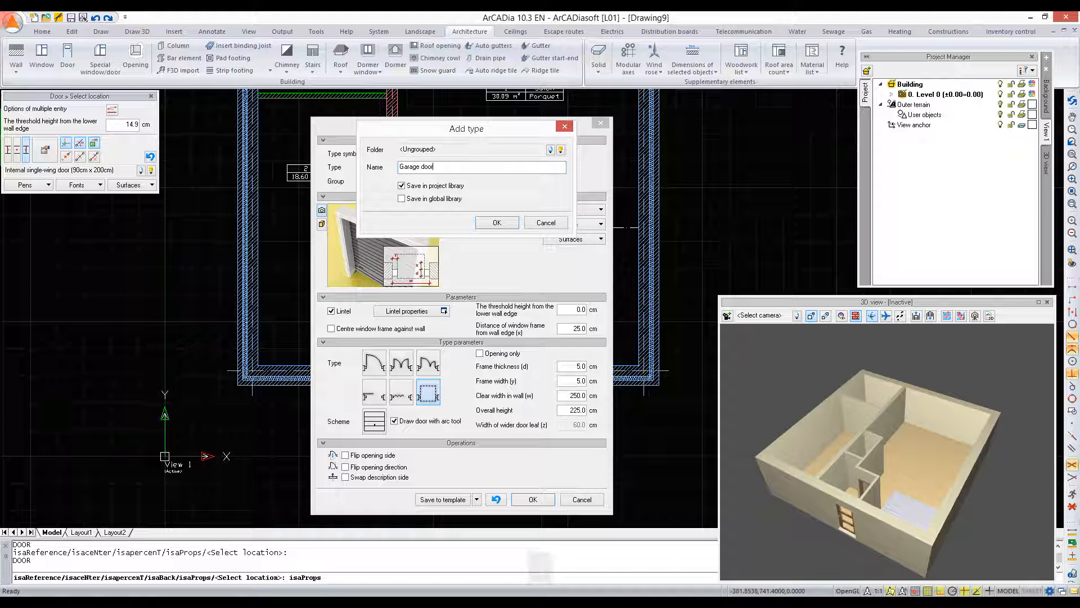
pyautogui.click(495, 222)
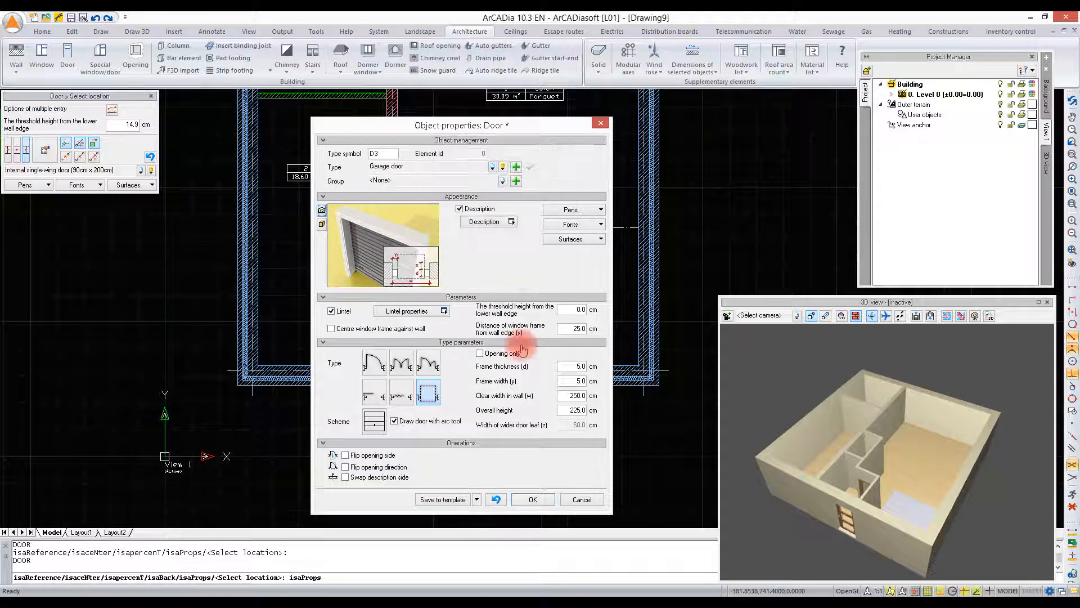
# Step: Accept the door properties and place the garage door by its midpoint in the garage's lower external wall
pyautogui.click(532, 499)
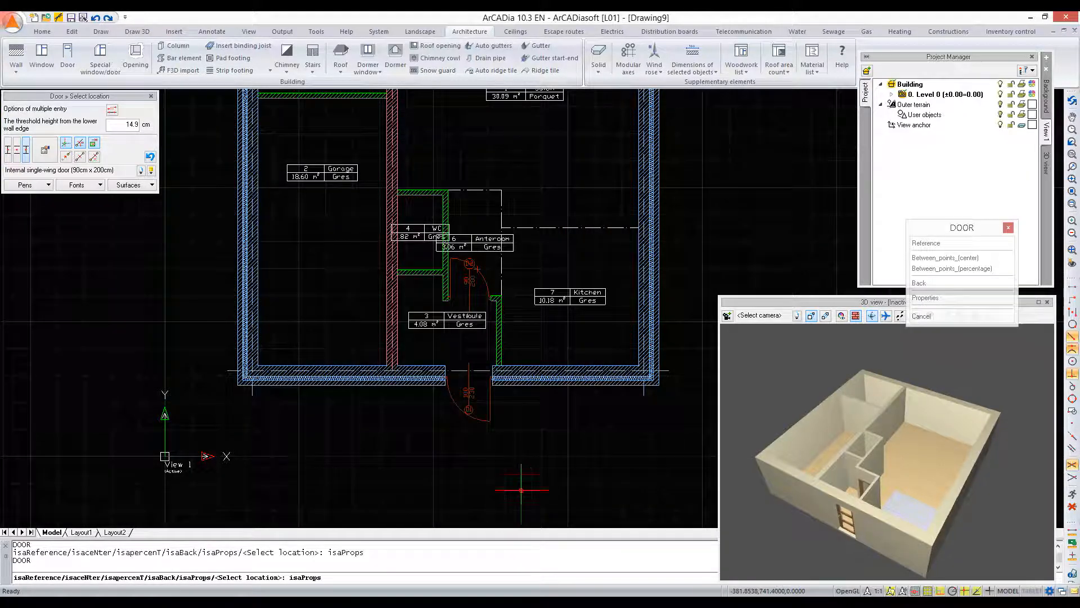
pyautogui.click(14, 151)
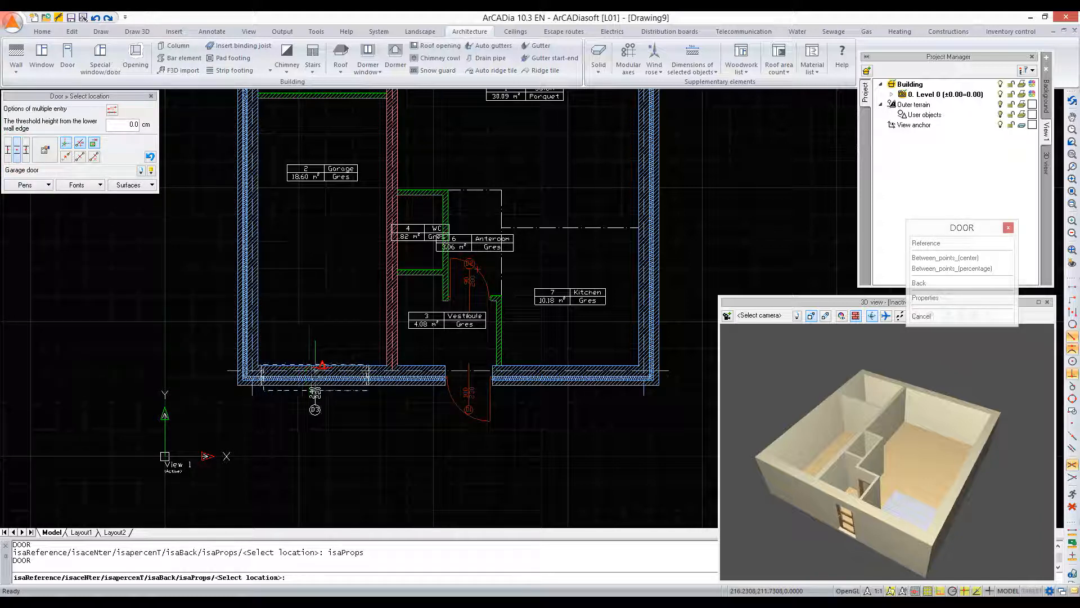
pyautogui.click(322, 365)
# Step: Choose the "Internal single-wing door (80cm x 200cm)" library type for the next door and turn off entity snapping
pyautogui.moveTo(373, 260); pyautogui.dragTo(376, 369, button='middle')
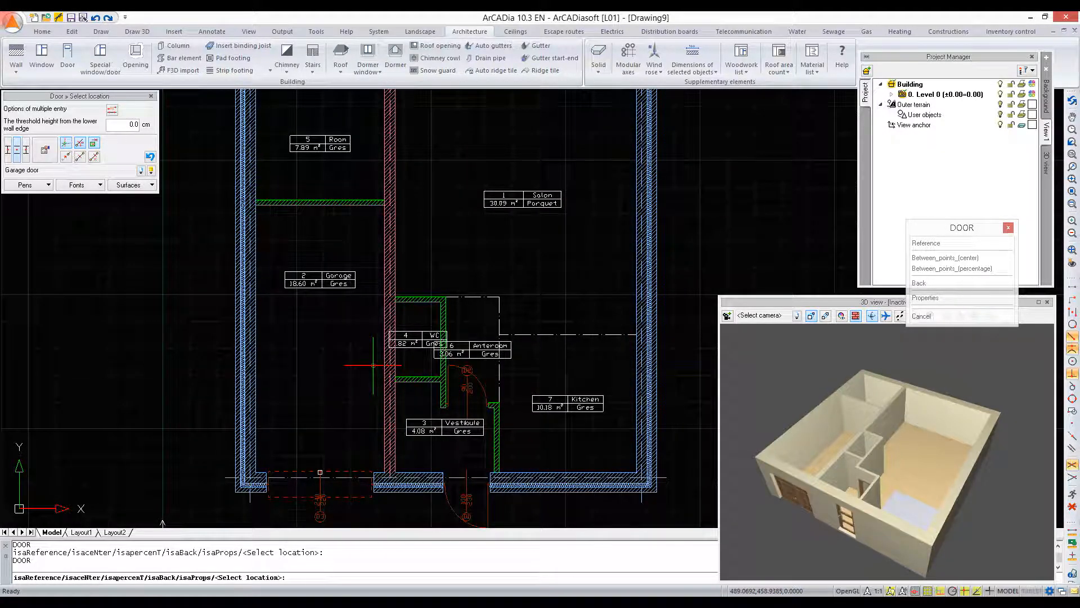
pyautogui.press('F9')
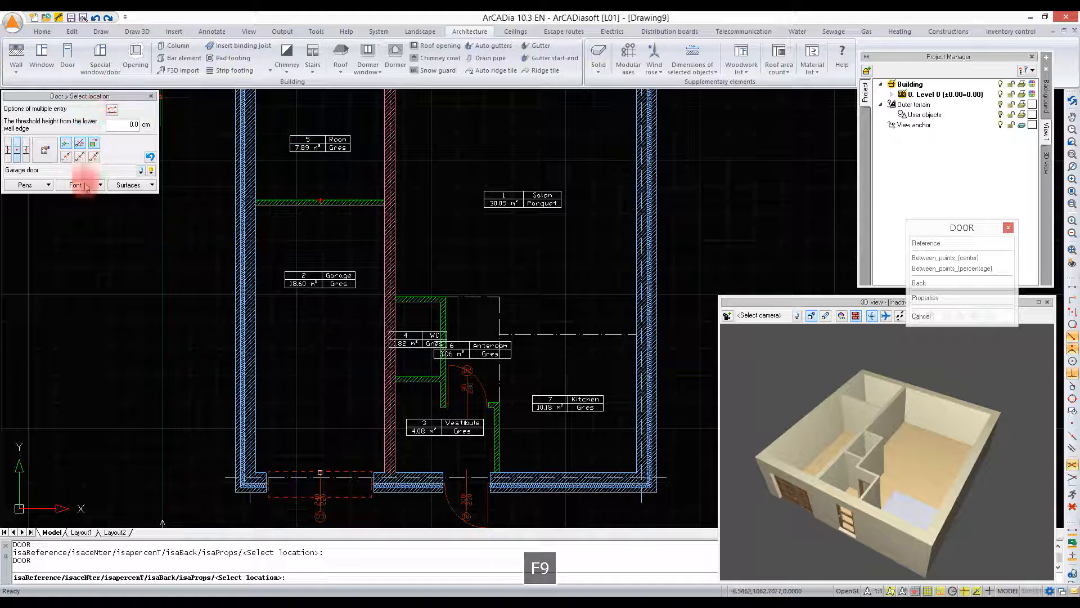
pyautogui.click(142, 170)
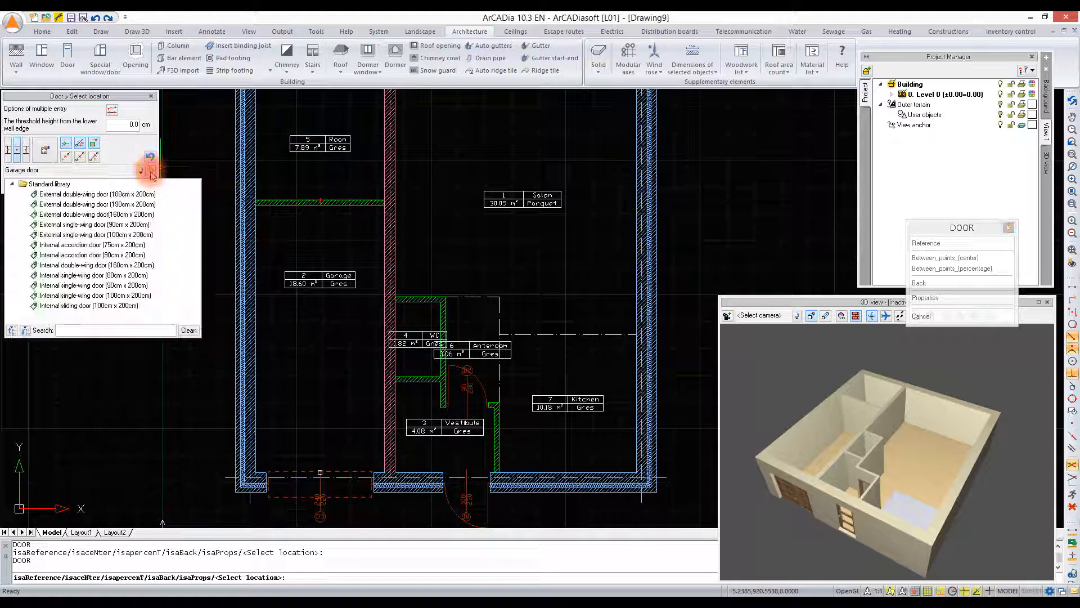
pyautogui.click(122, 276)
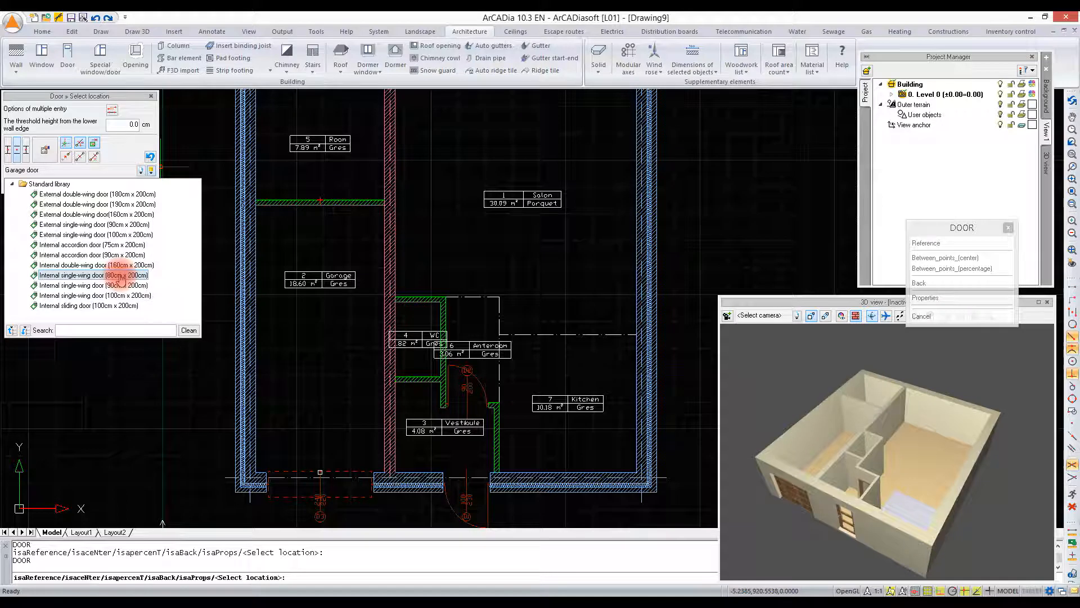
pyautogui.click(774, 404)
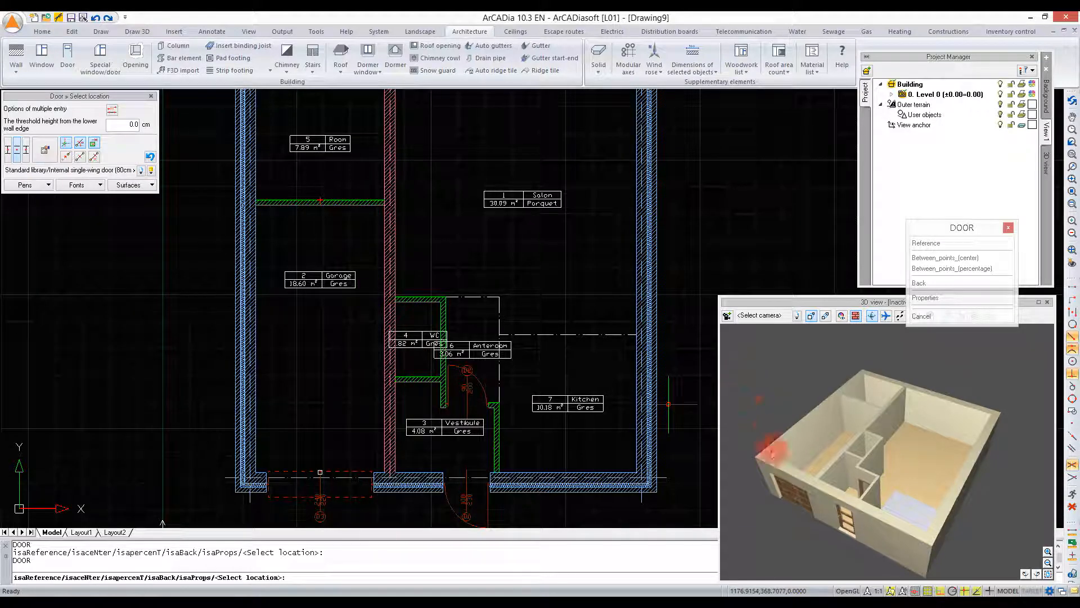
pyautogui.press('F3')
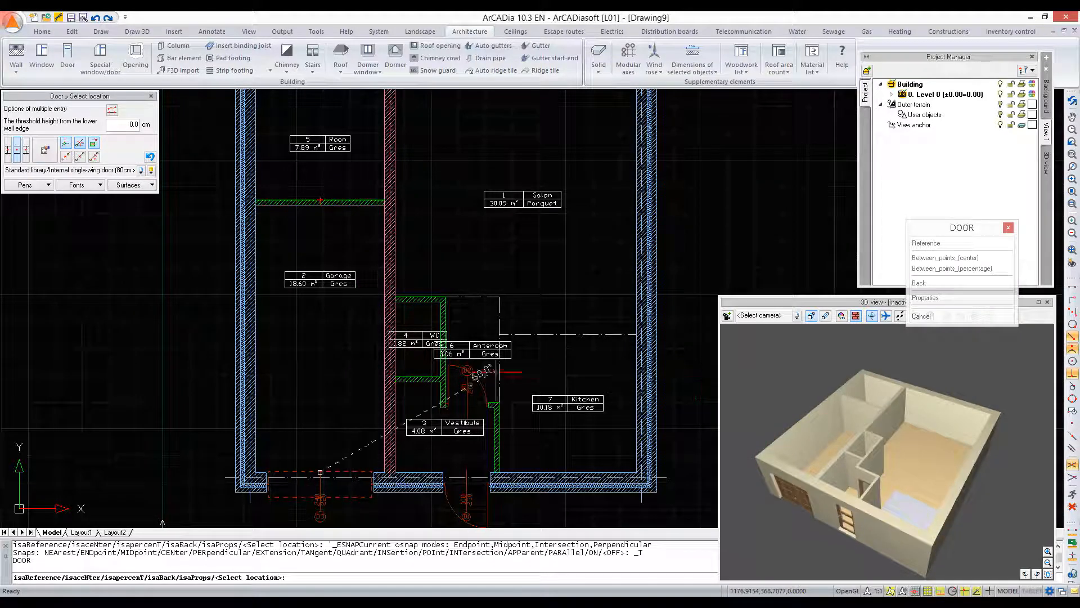
# Step: Confirm the internal door's properties and place it in the partition between the WC and the anteroom, opening into the anteroom
pyautogui.click(45, 149)
pyautogui.click(640, 253)
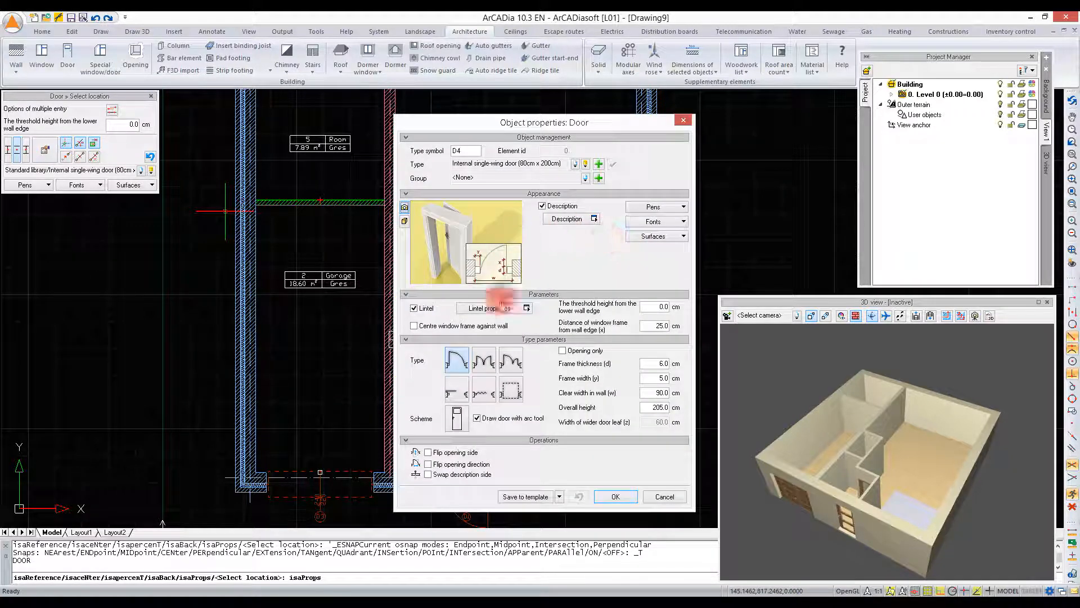
pyautogui.click(616, 496)
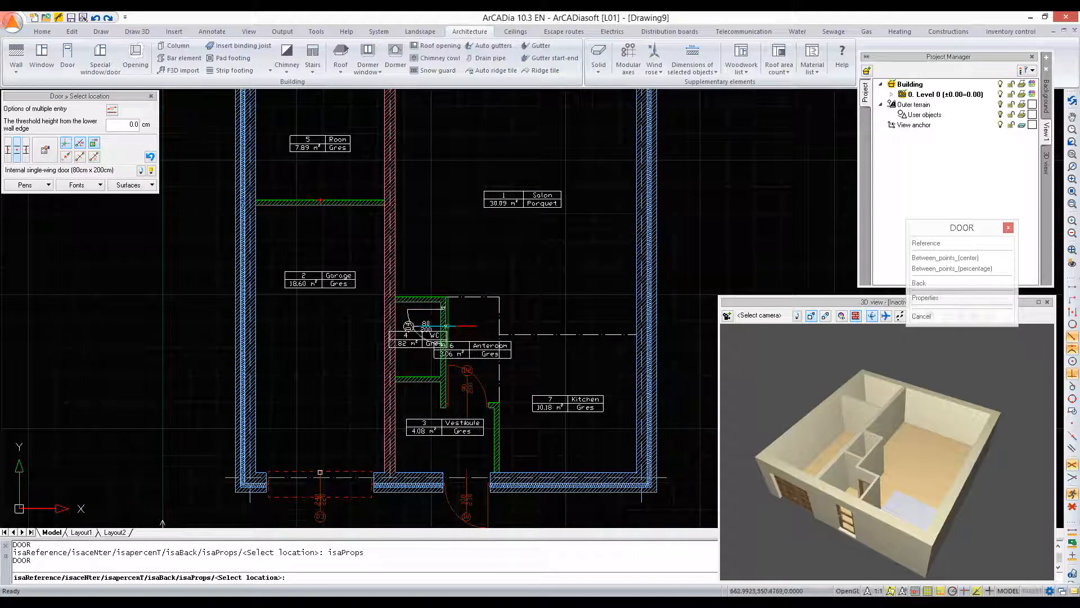
pyautogui.click(440, 331)
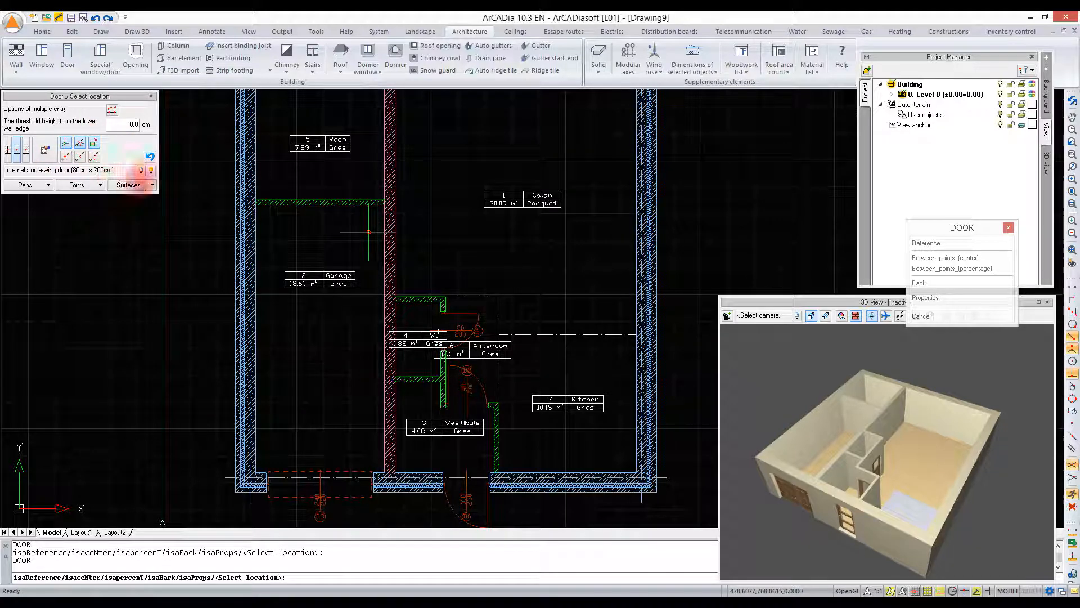
# Step: Place an "External single-wing door (90cm x 200cm)" in the upper external wall of room 5, opening outwards
pyautogui.click(151, 171)
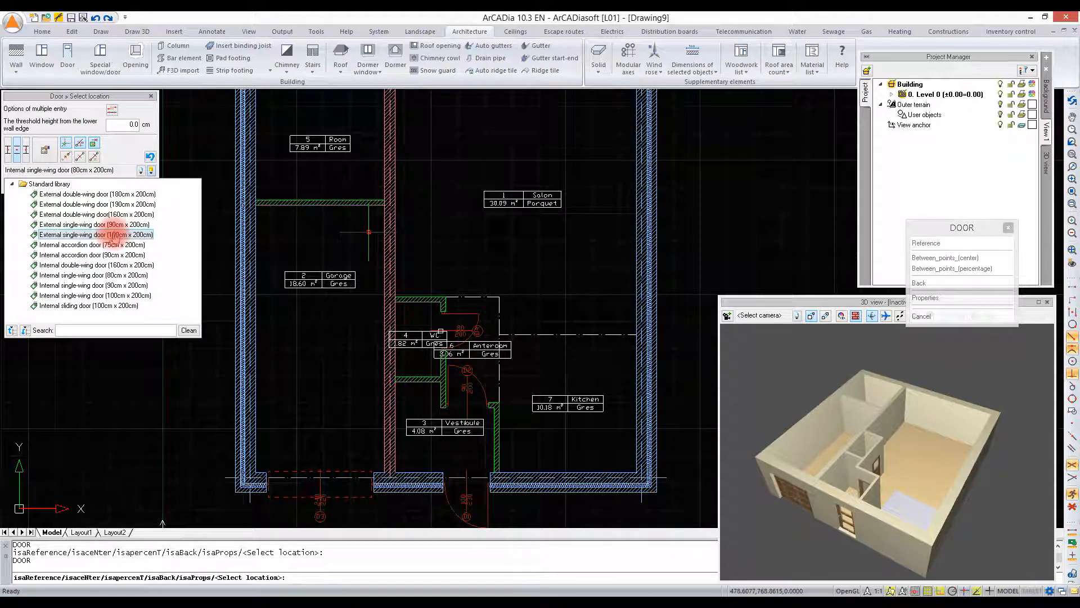
pyautogui.click(117, 225)
pyautogui.moveTo(422, 172); pyautogui.dragTo(422, 268, button='middle')
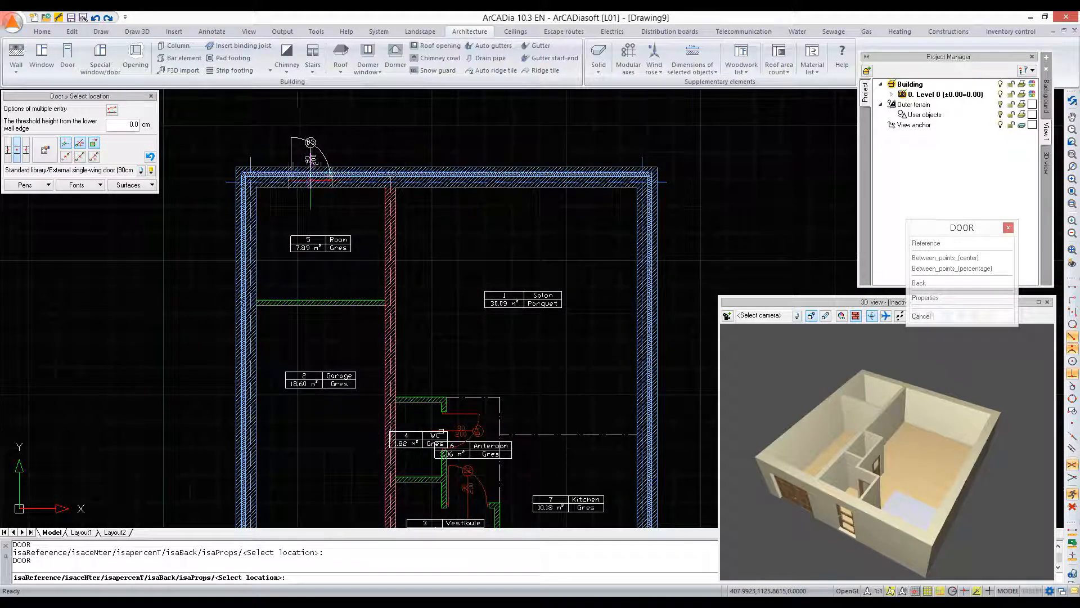
pyautogui.click(151, 170)
pyautogui.click(151, 170)
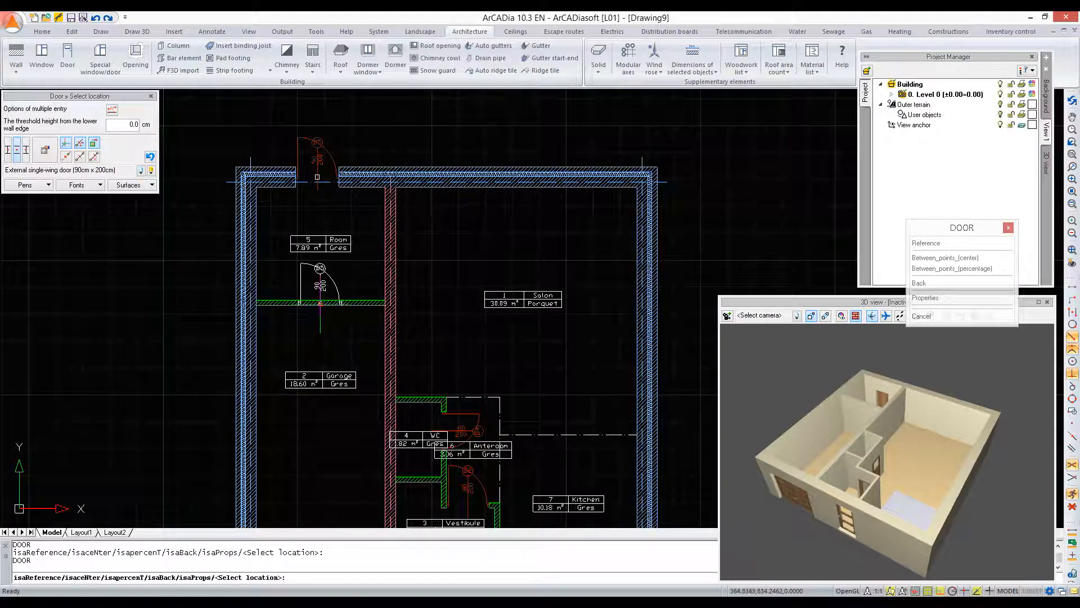
# Step: Place another 90 x 200 cm door mid-partition between room 5 and the garage, opening into the room, and end the door command
pyautogui.click(319, 303)
pyautogui.moveTo(391, 288); pyautogui.dragTo(388, 202, button='middle')
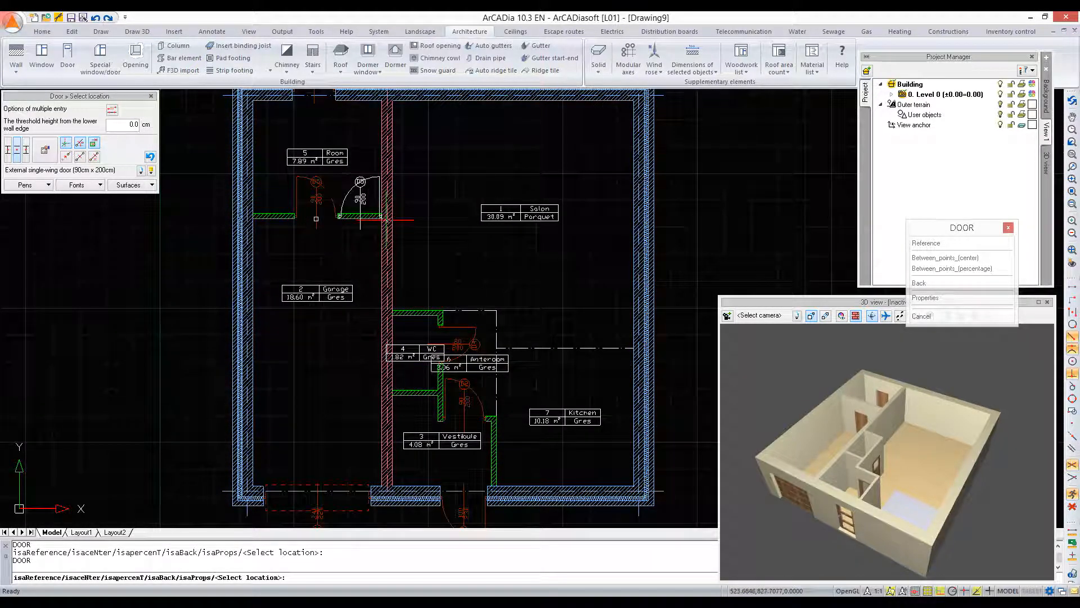
pyautogui.press('Escape')
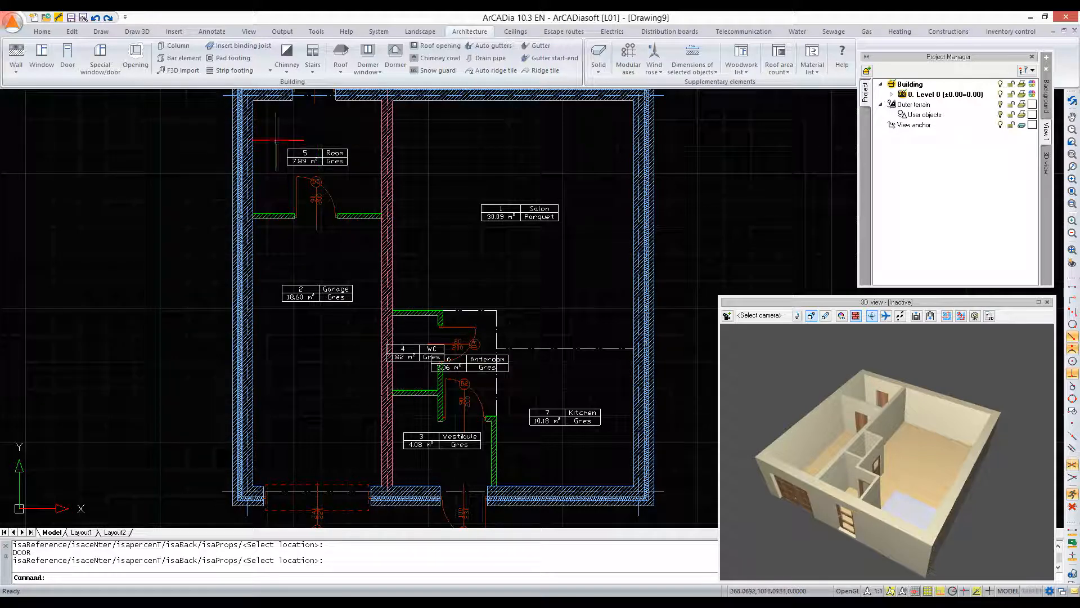
# Step: Start inserting a new window with a clear width of 140 cm in the wall and a frame width of 5 cm
pyautogui.click(42, 52)
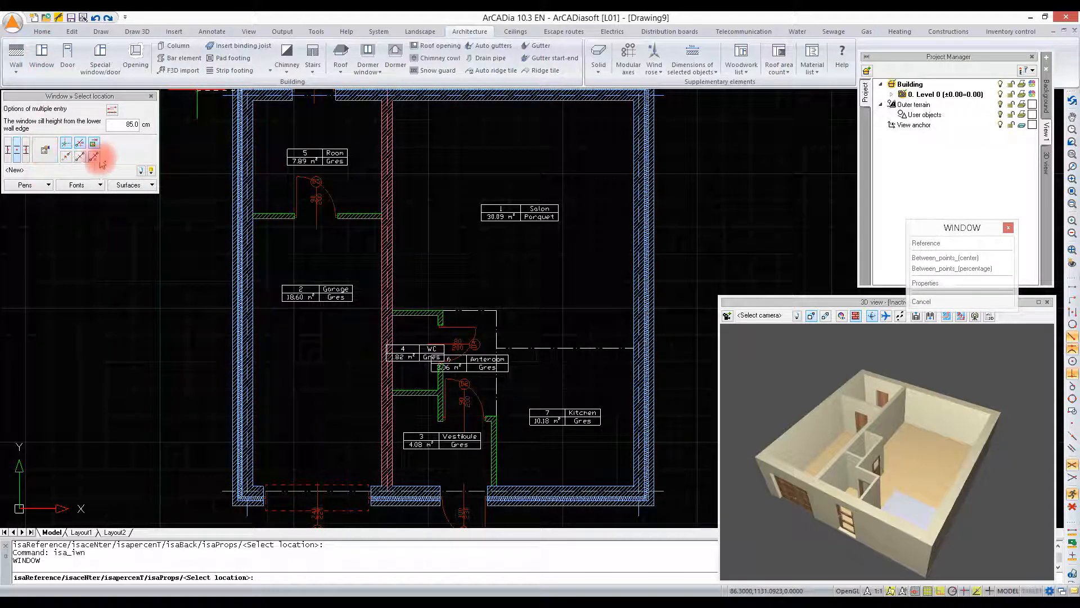
pyautogui.click(151, 170)
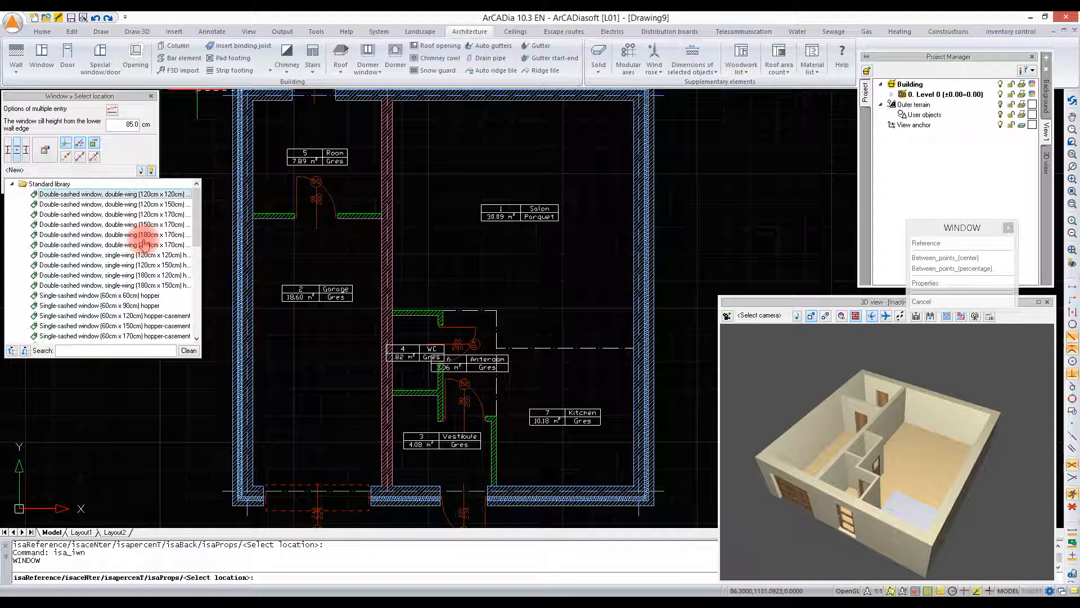
pyautogui.scroll(-6, 144, 261)
pyautogui.scroll(6, 140, 259)
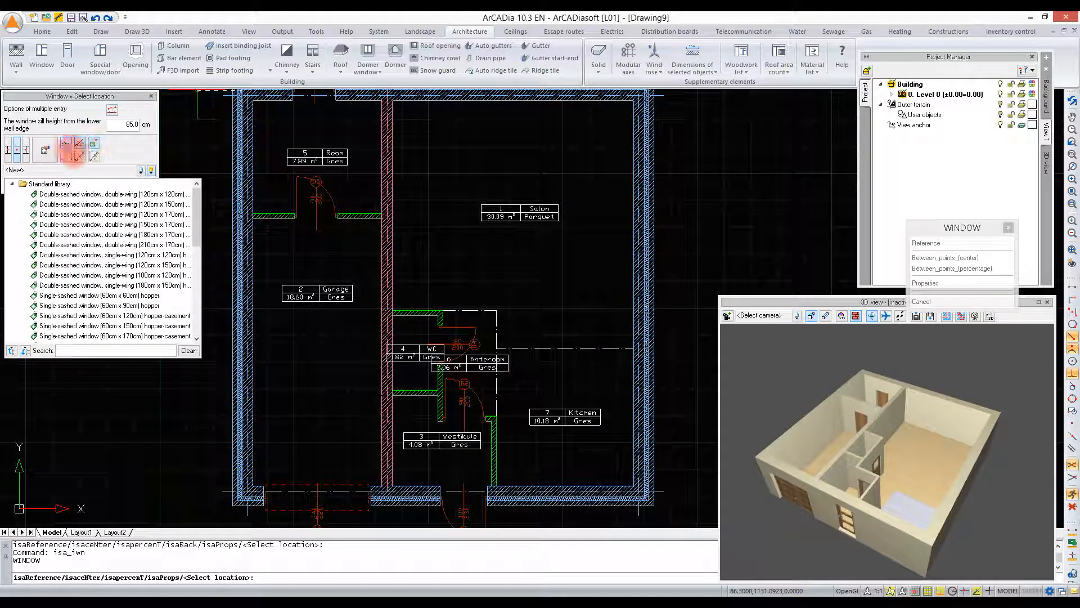
pyautogui.click(48, 148)
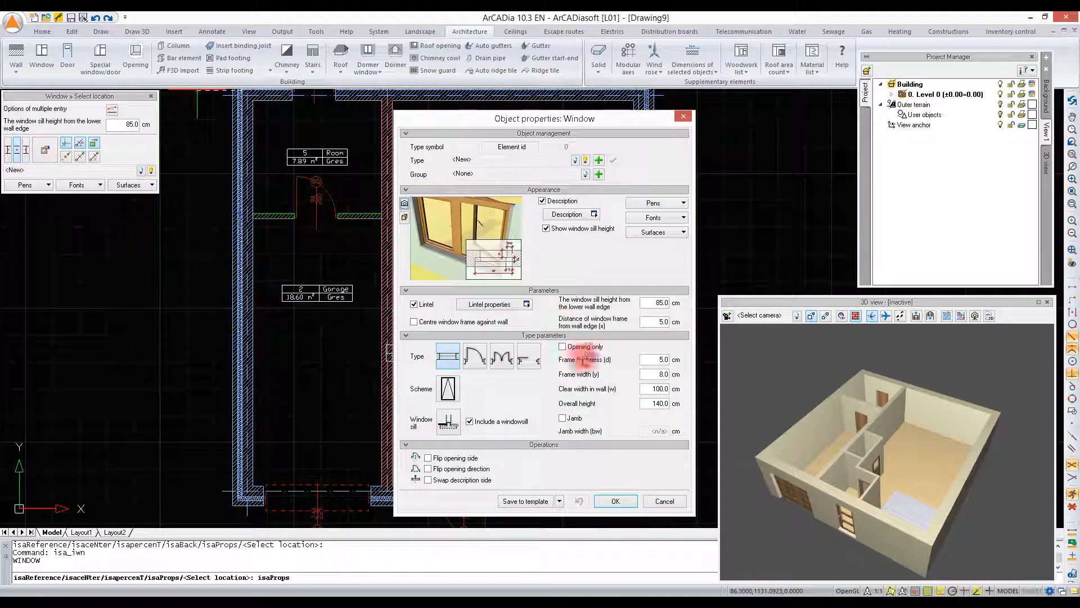
pyautogui.doubleClick(658, 388)
pyautogui.write('140')
pyautogui.doubleClick(659, 375)
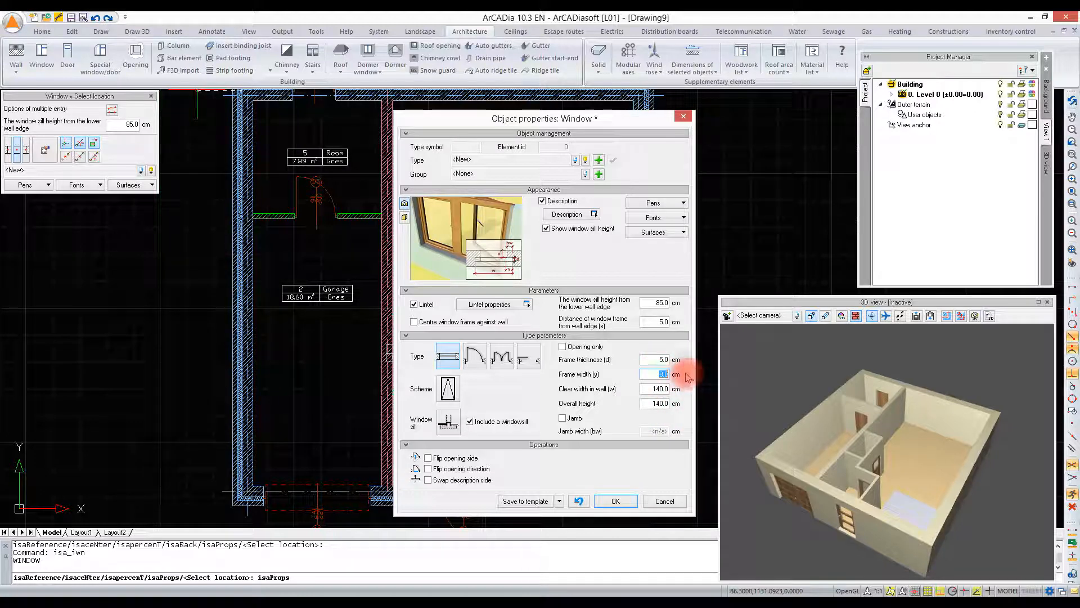
pyautogui.write('5')
pyautogui.doubleClick(654, 403)
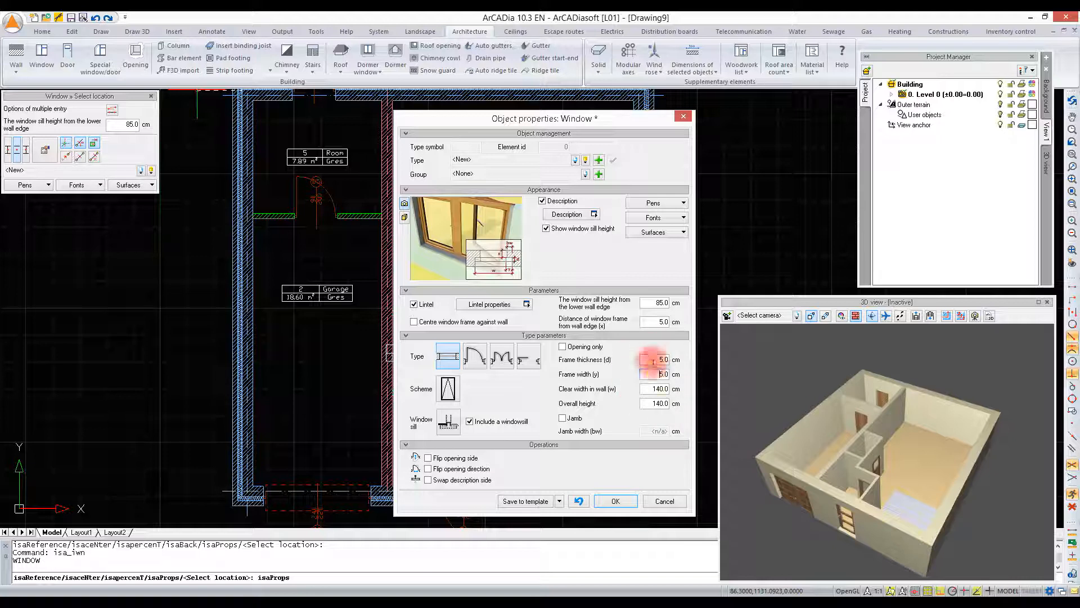
# Step: Set the window's sill height to 99.9 cm and the distance of its frame from the wall edge to 25 cm
pyautogui.doubleClick(656, 303)
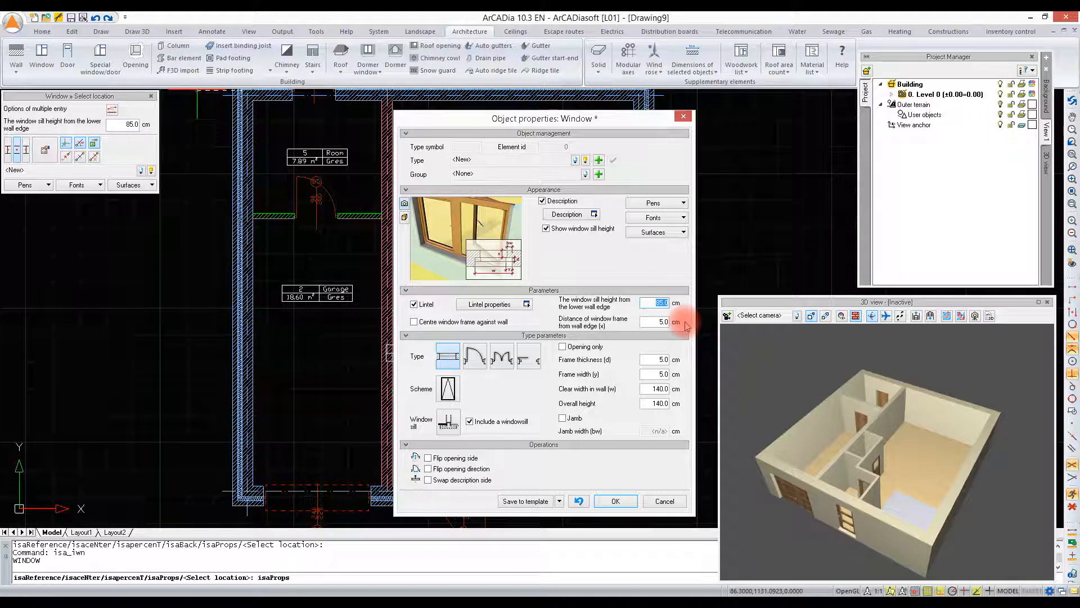
pyautogui.write('99')
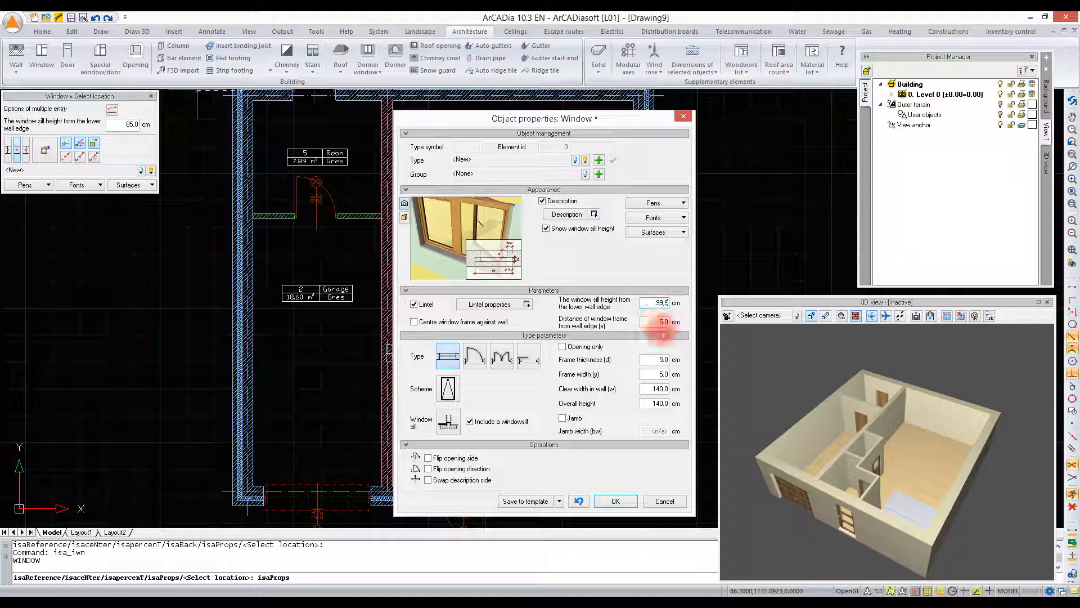
pyautogui.click(653, 322)
pyautogui.write('2')
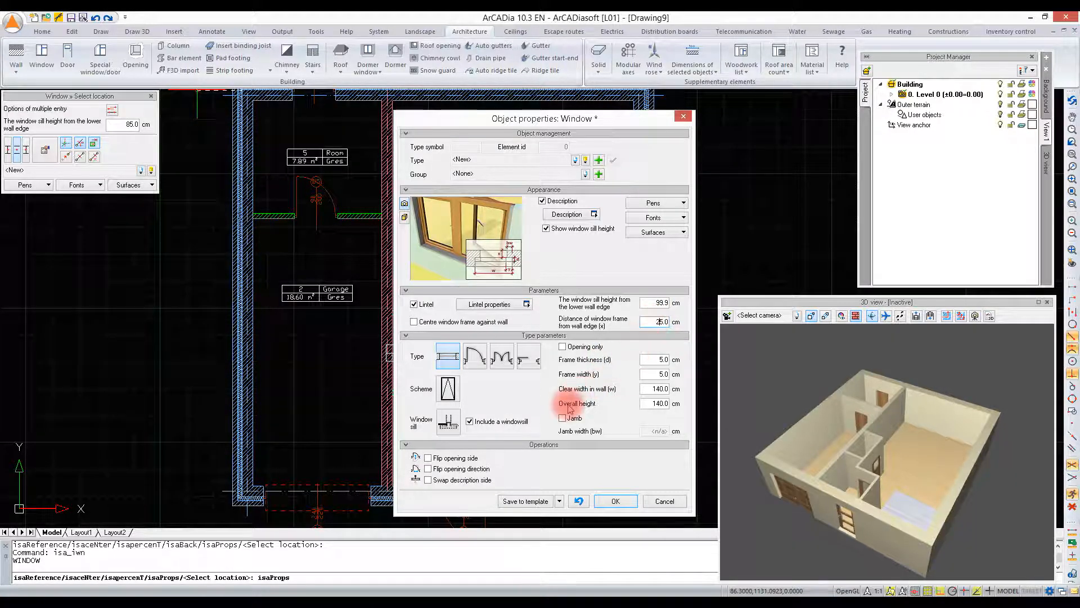
# Step: Assign the window the second scheme among the double-sashed, two-leaf symmetric ones
pyautogui.click(448, 388)
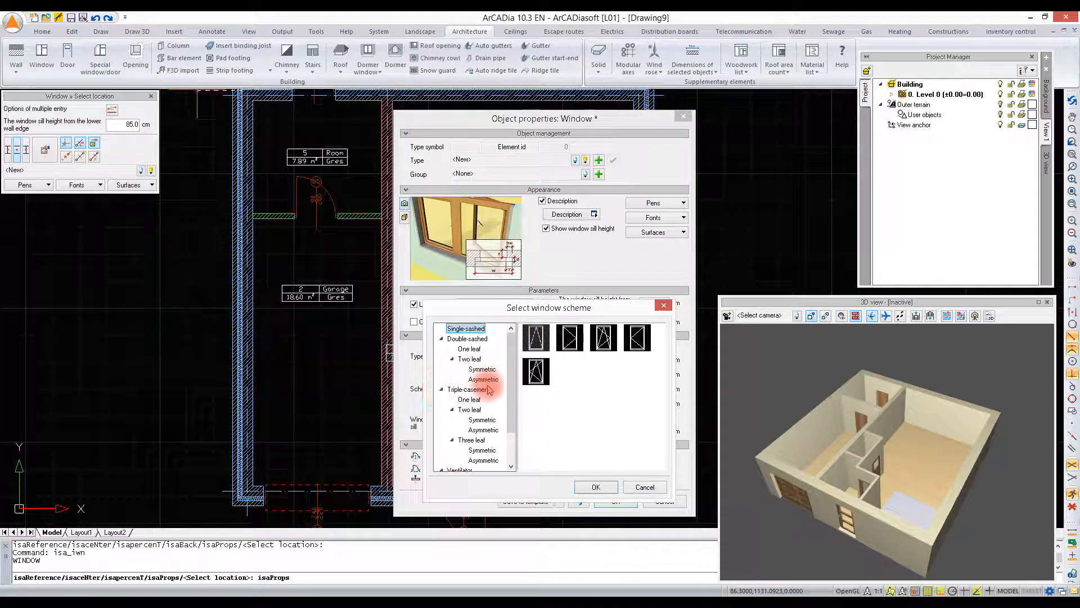
pyautogui.click(482, 370)
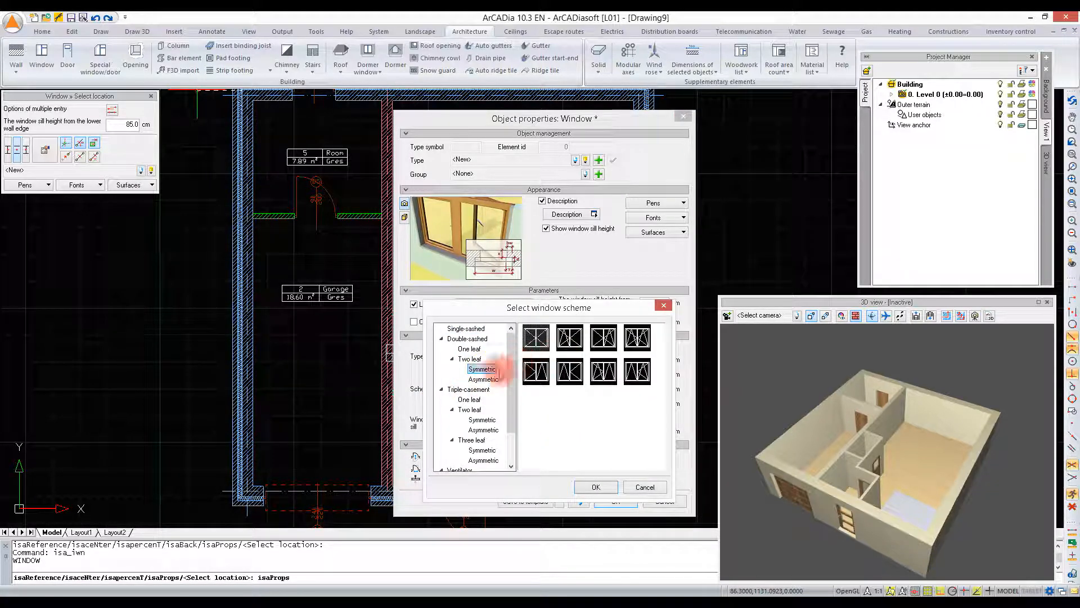
pyautogui.doubleClick(567, 339)
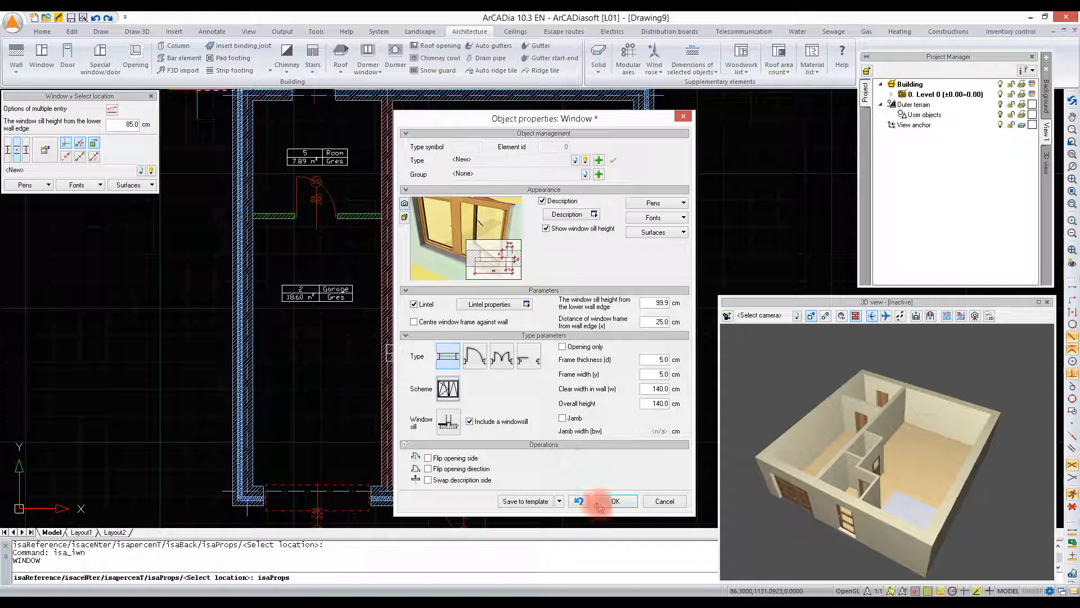
# Step: Save the window settings in the project library as a new type named 140x140
pyautogui.click(598, 160)
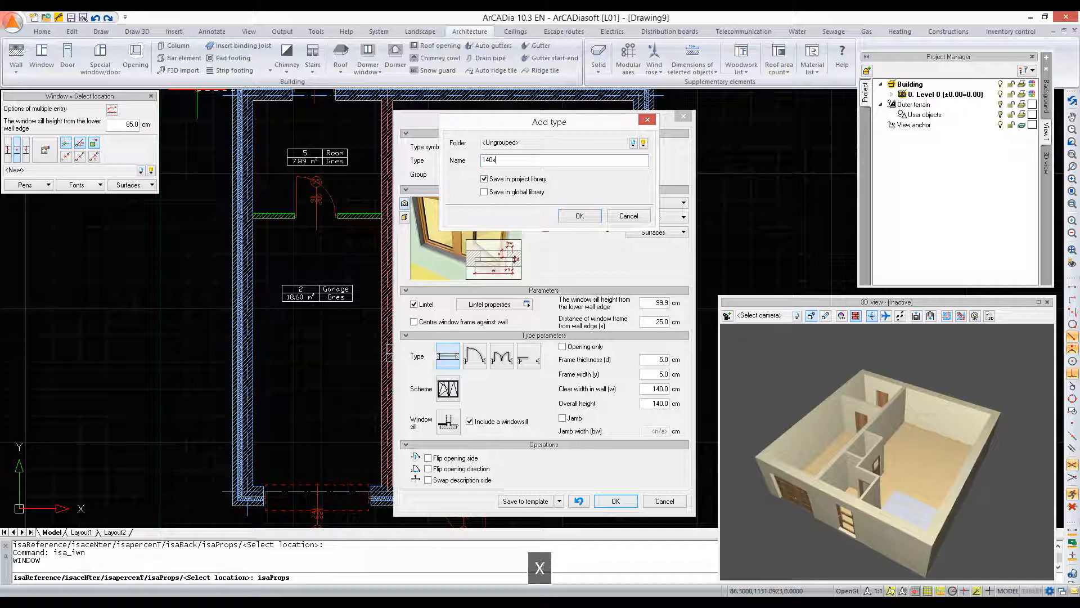
pyautogui.write('140x140')
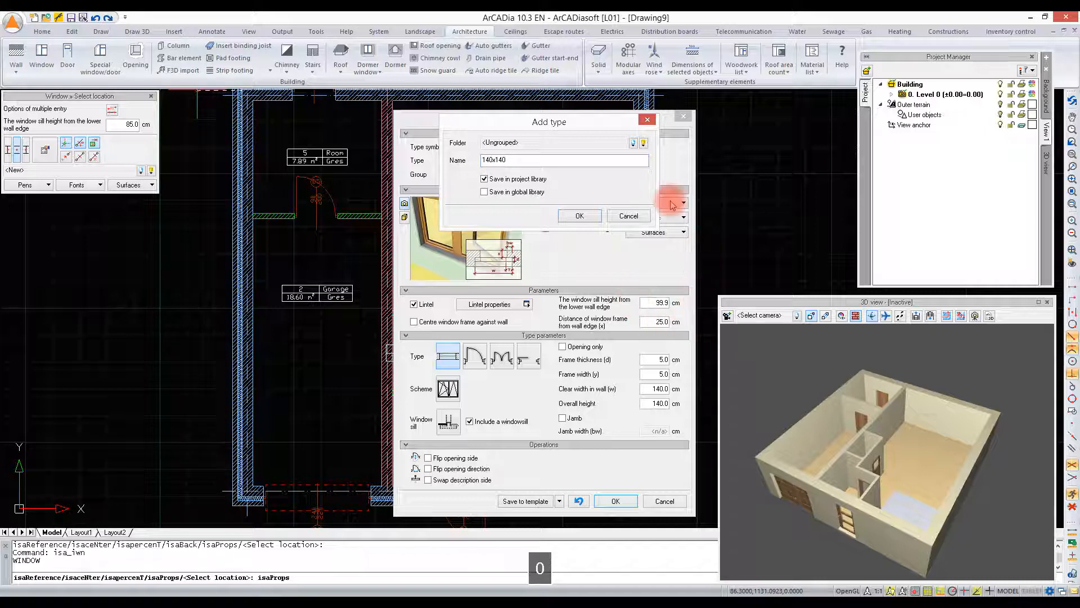
pyautogui.click(591, 216)
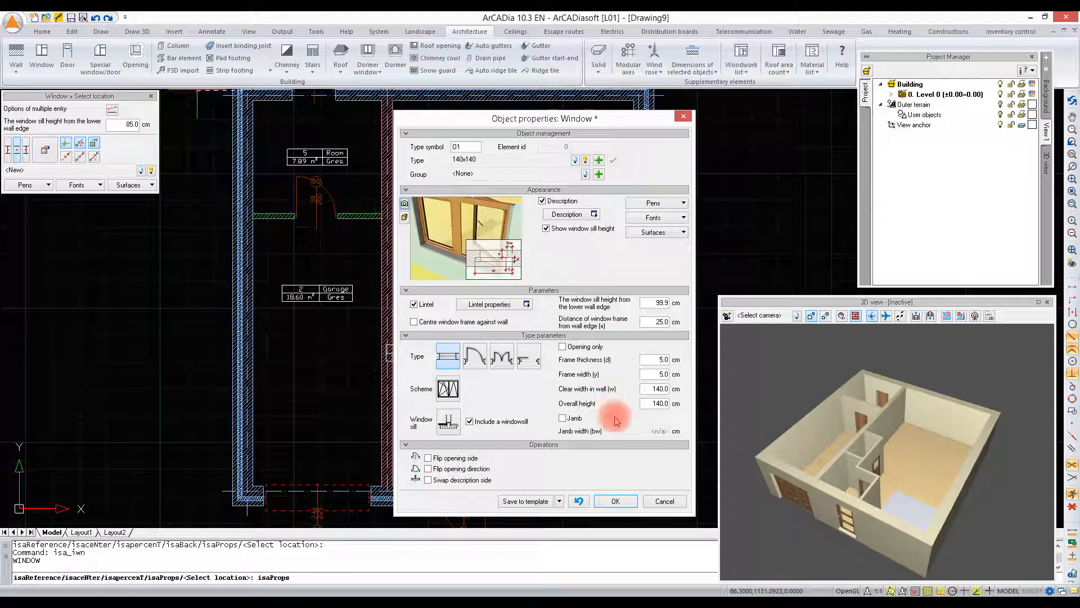
# Step: Confirm the window's properties, toggle entity snapping and place the window in the kitchen's lower external wall
pyautogui.click(616, 501)
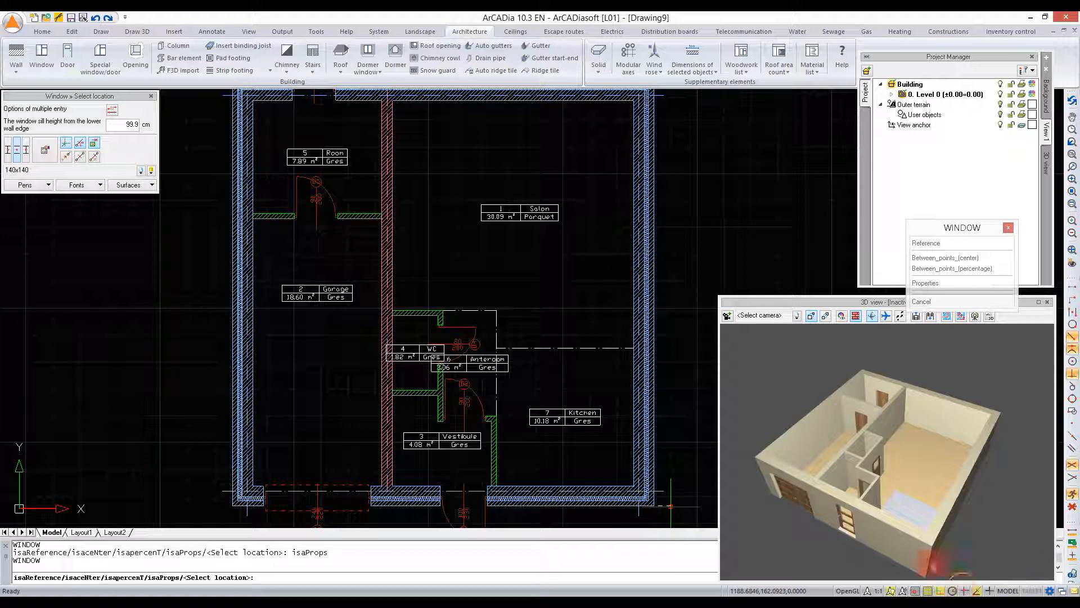
pyautogui.press('F3')
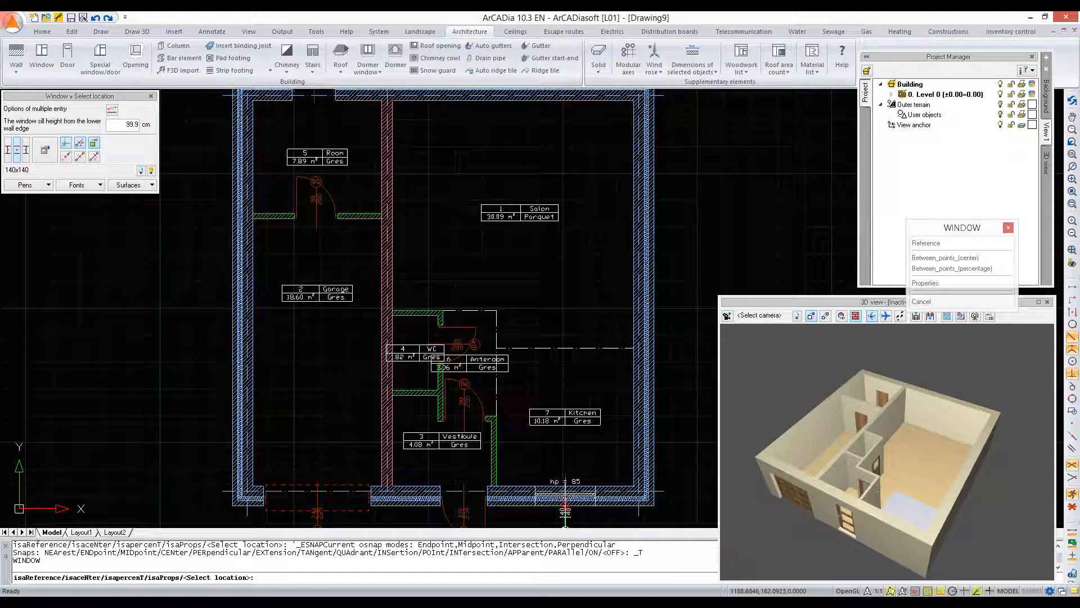
pyautogui.click(565, 509)
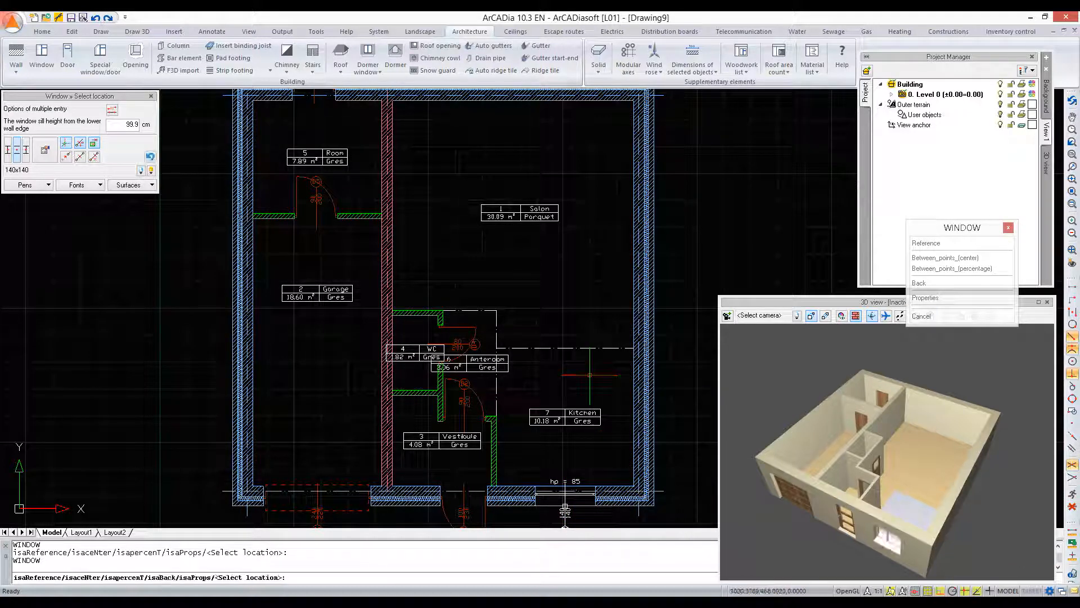
# Step: Place a 140x140 window in the kitchen's right external wall, its near edge 74 cm from the house's lower outer corner, and end the window command
pyautogui.click(66, 157)
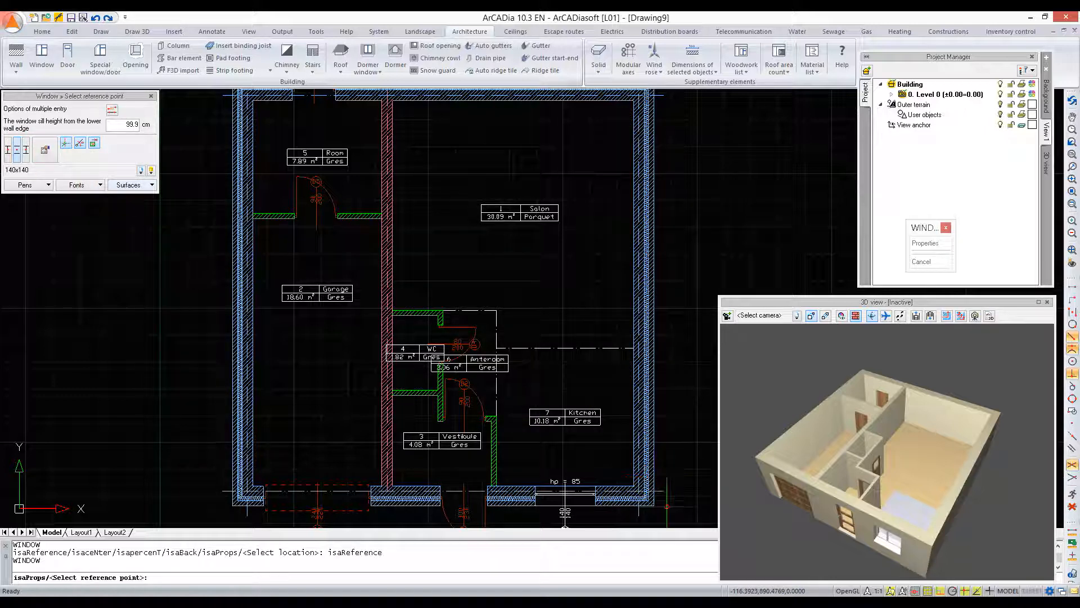
pyautogui.click(650, 485)
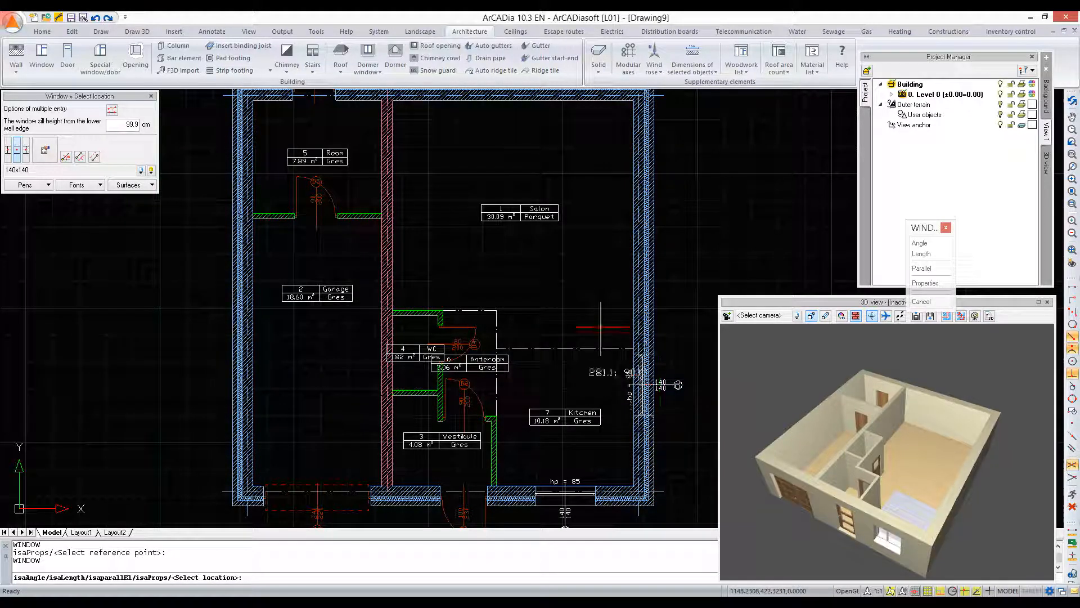
pyautogui.click(8, 149)
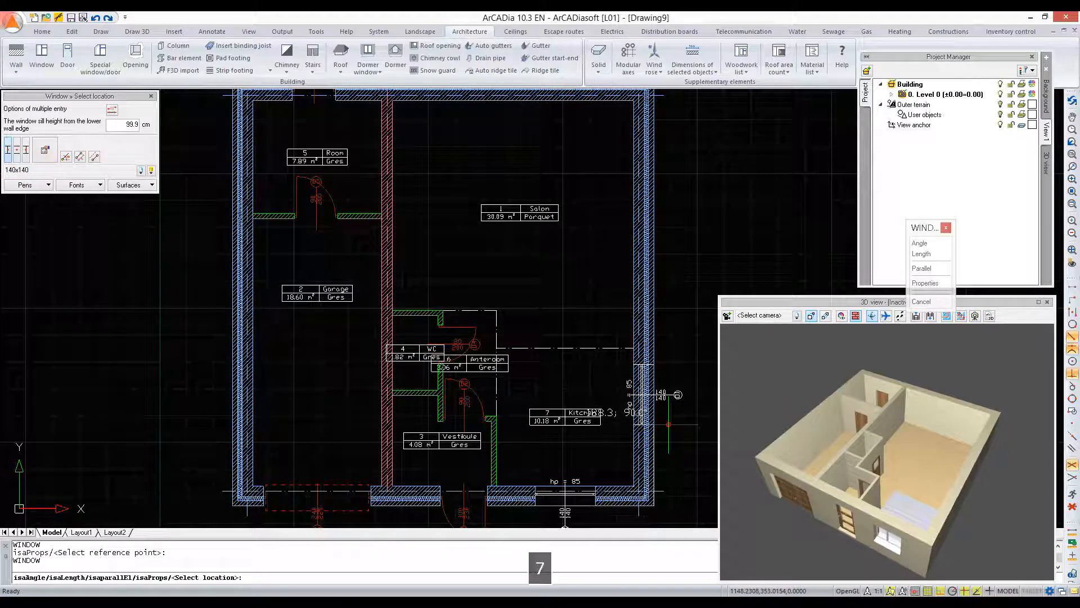
pyautogui.press('Return')
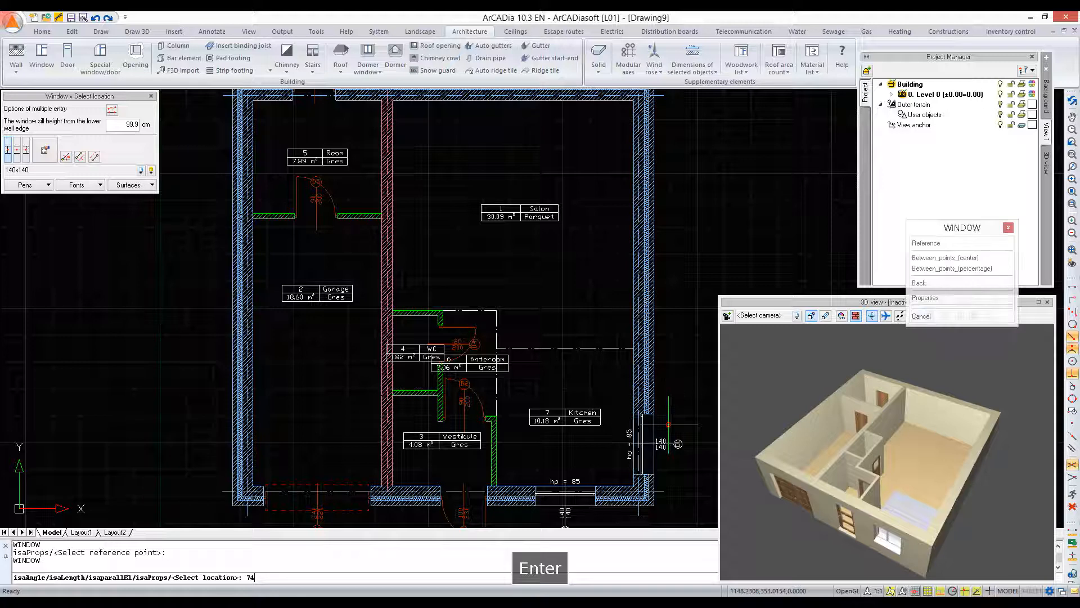
pyautogui.moveTo(612, 237)
pyautogui.mouseDown(button='middle')
pyautogui.moveTo(610, 271)
pyautogui.moveTo(608, 258)
pyautogui.mouseUp(button='middle')
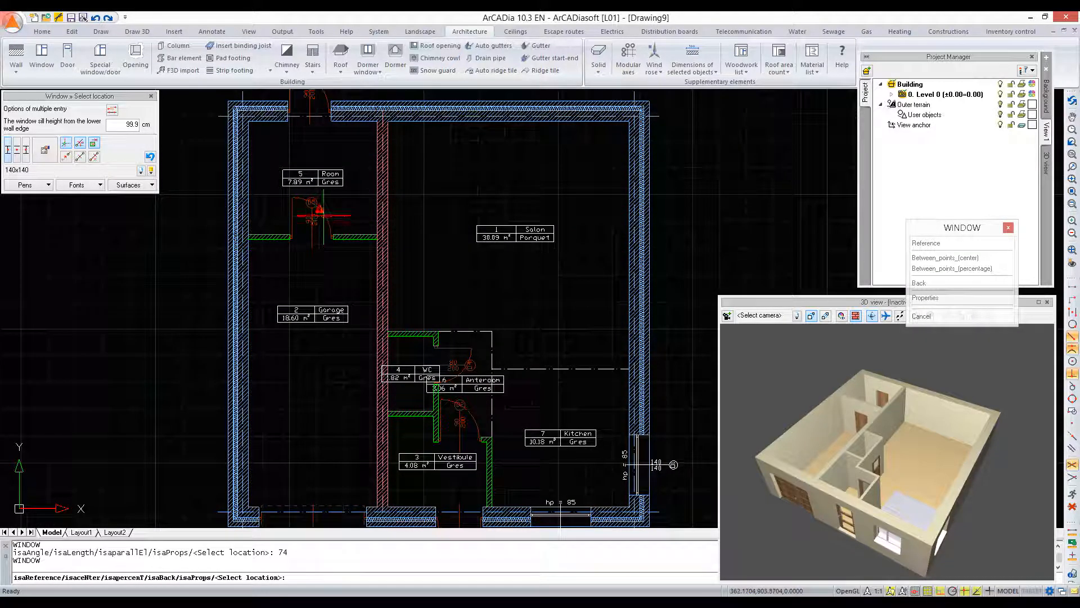
pyautogui.press('Escape')
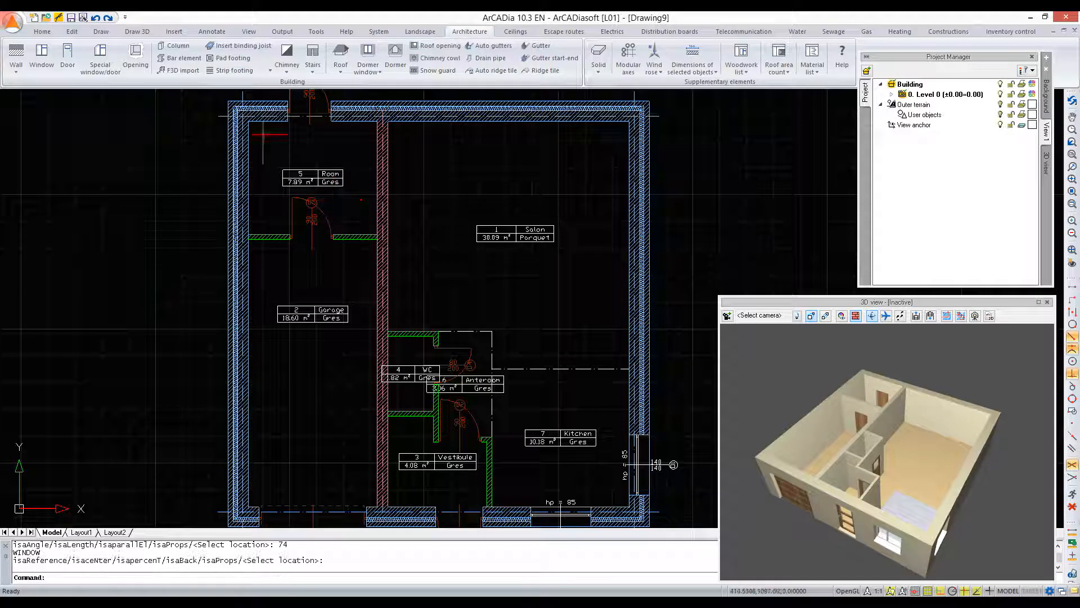
# Step: Start inserting a special window and choose the "Romb window (140cm x 140cm)" library type
pyautogui.click(102, 53)
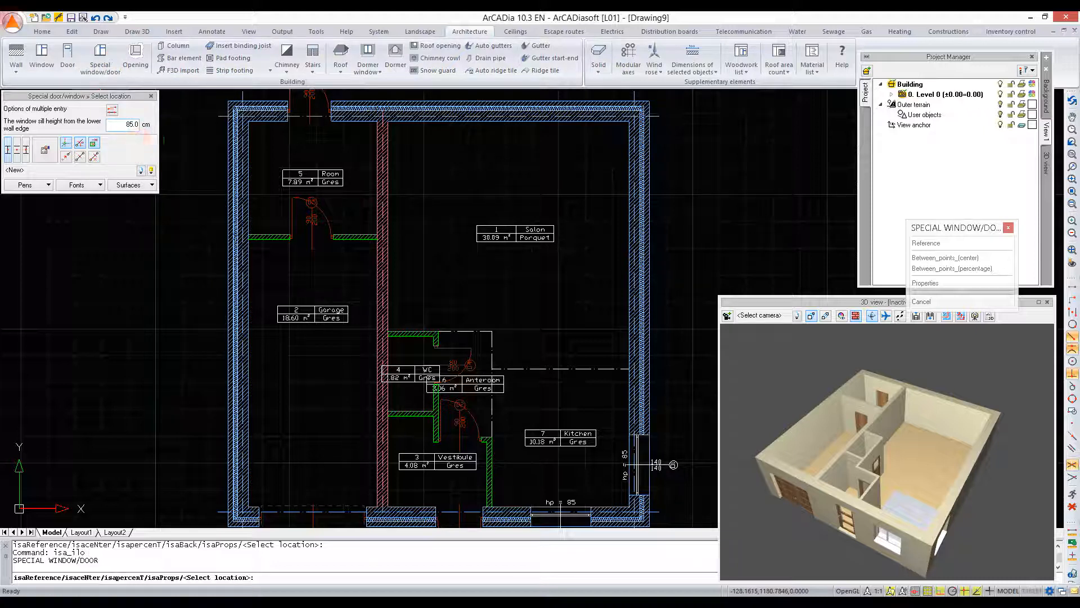
pyautogui.click(142, 170)
pyautogui.scroll(-8, 147, 273)
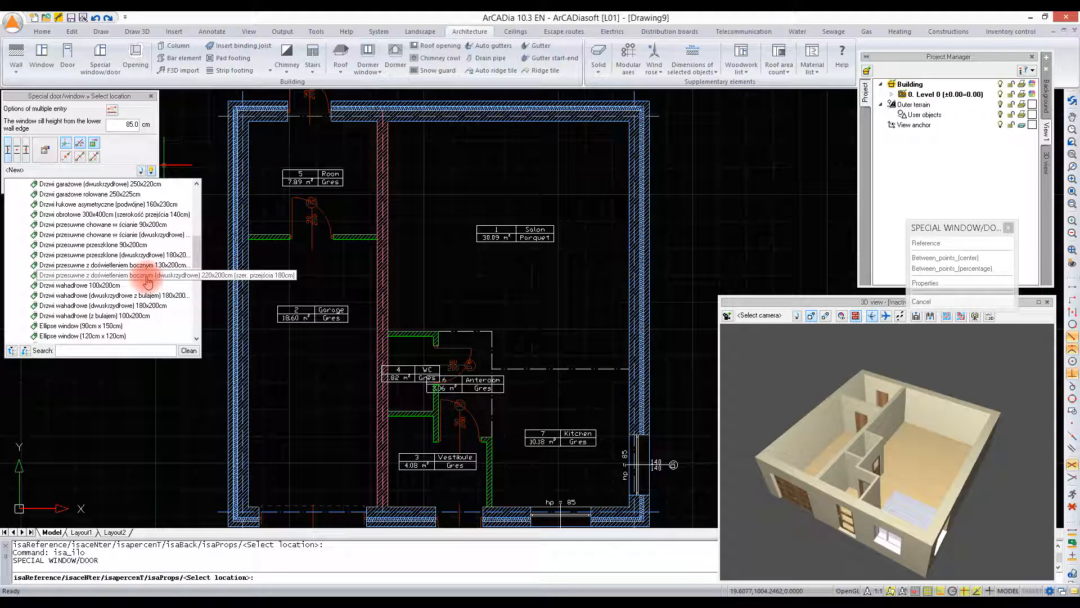
pyautogui.scroll(-2, 146, 273)
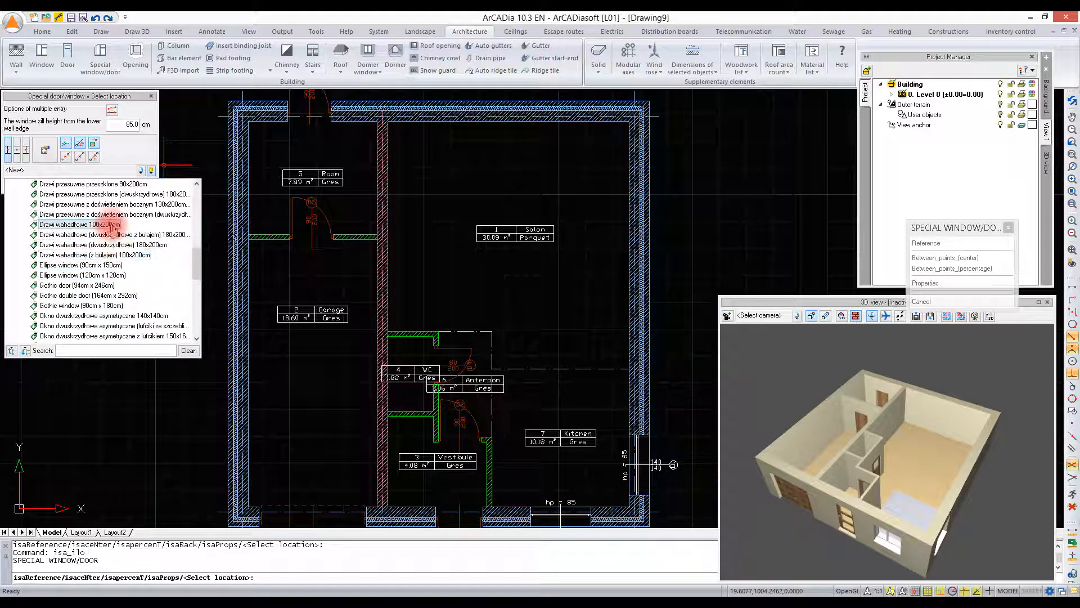
pyautogui.scroll(-4, 146, 274)
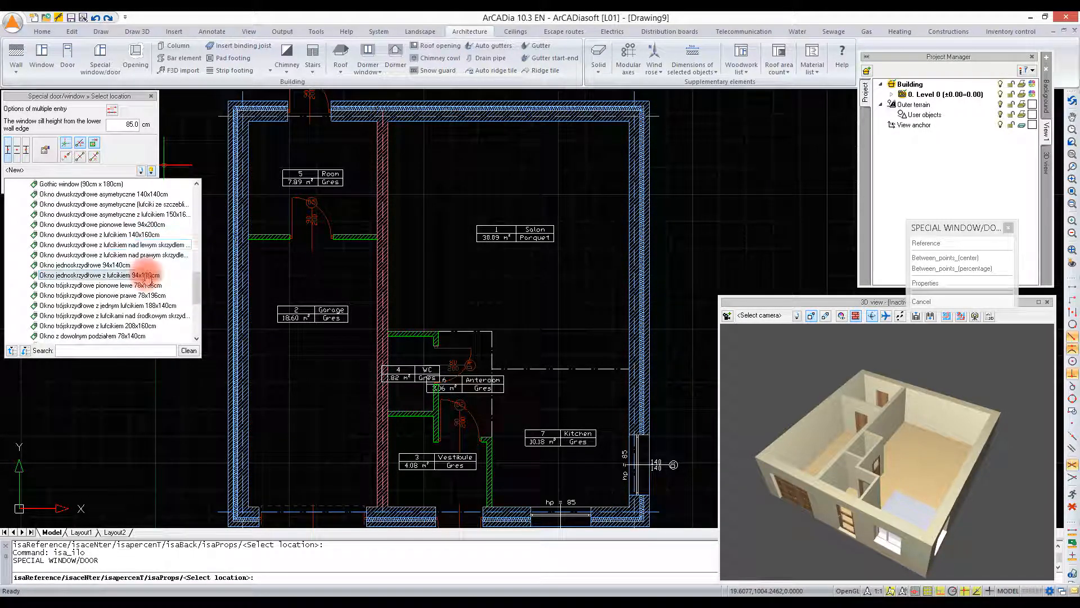
pyautogui.scroll(-3, 147, 274)
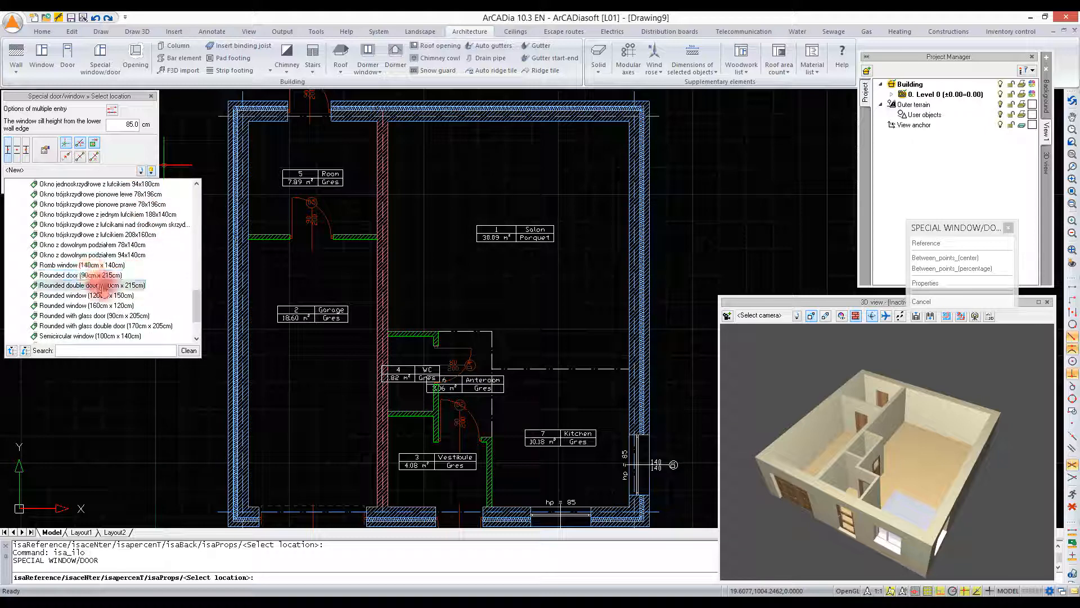
pyautogui.click(90, 266)
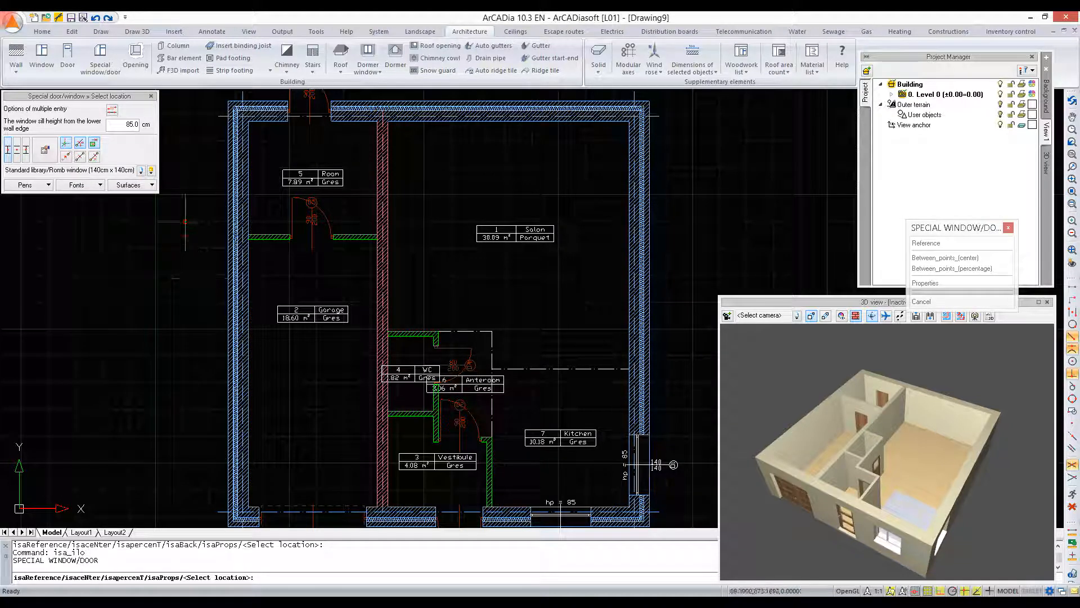
# Step: Set the Romb window's sill height to 99.9 cm and begin placing it relative to a reference point
pyautogui.click(66, 157)
pyautogui.click(130, 123)
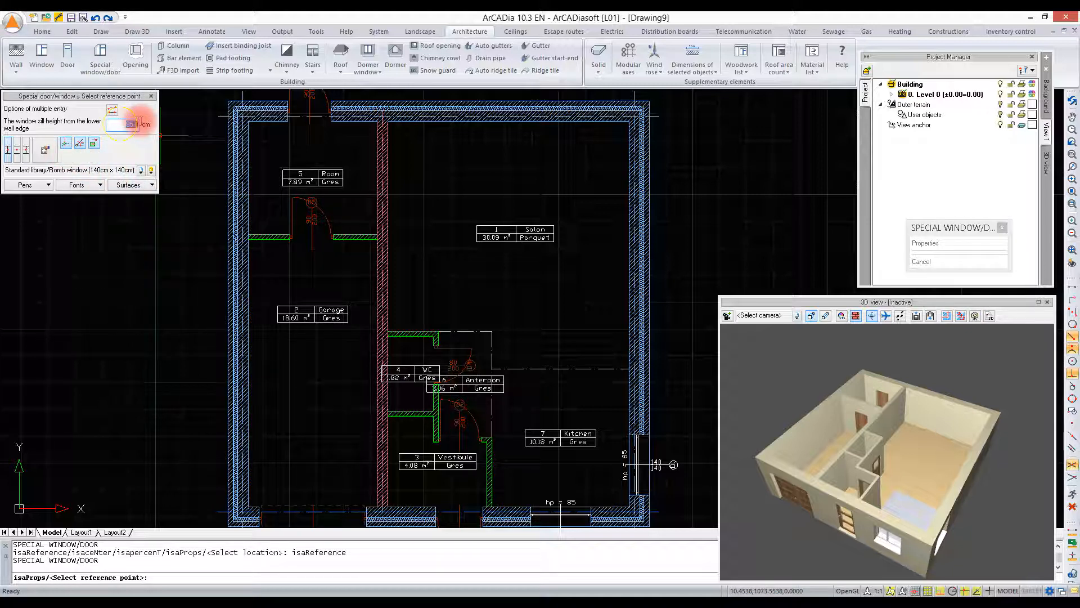
pyautogui.write('9')
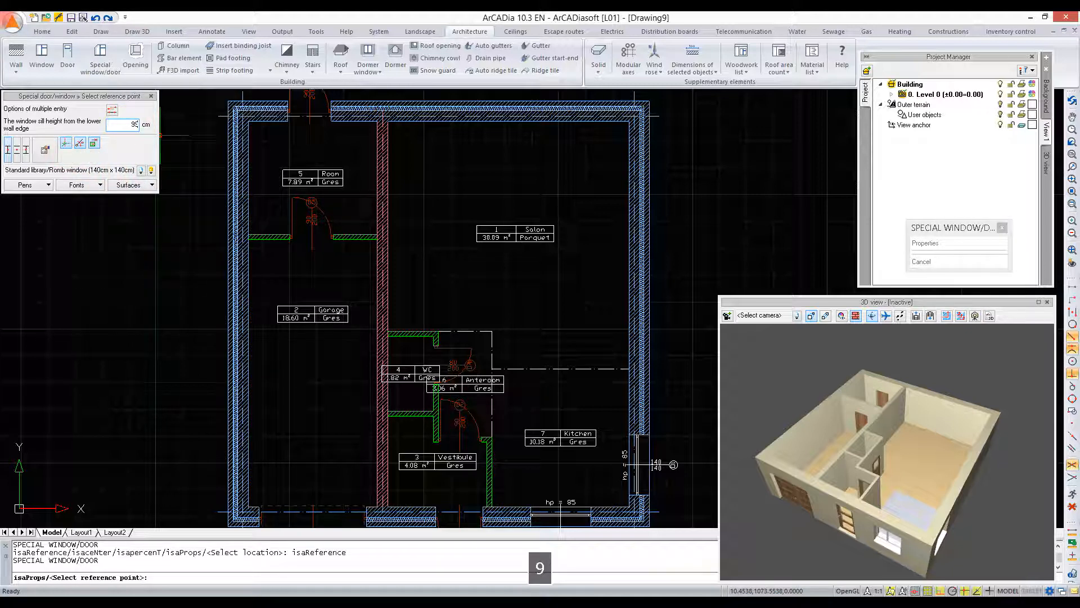
pyautogui.click(138, 121)
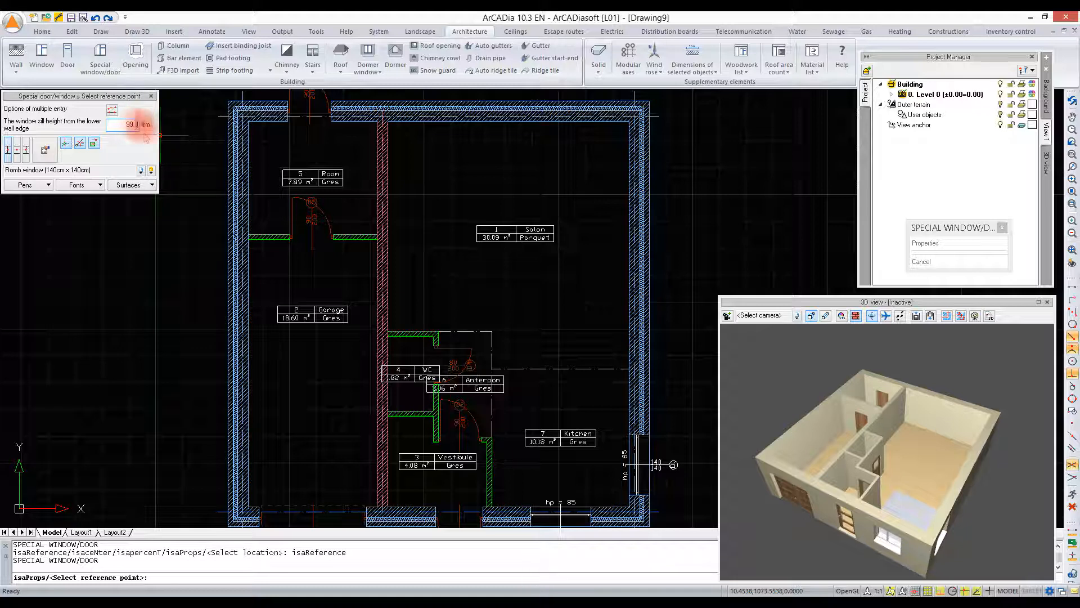
pyautogui.write('9')
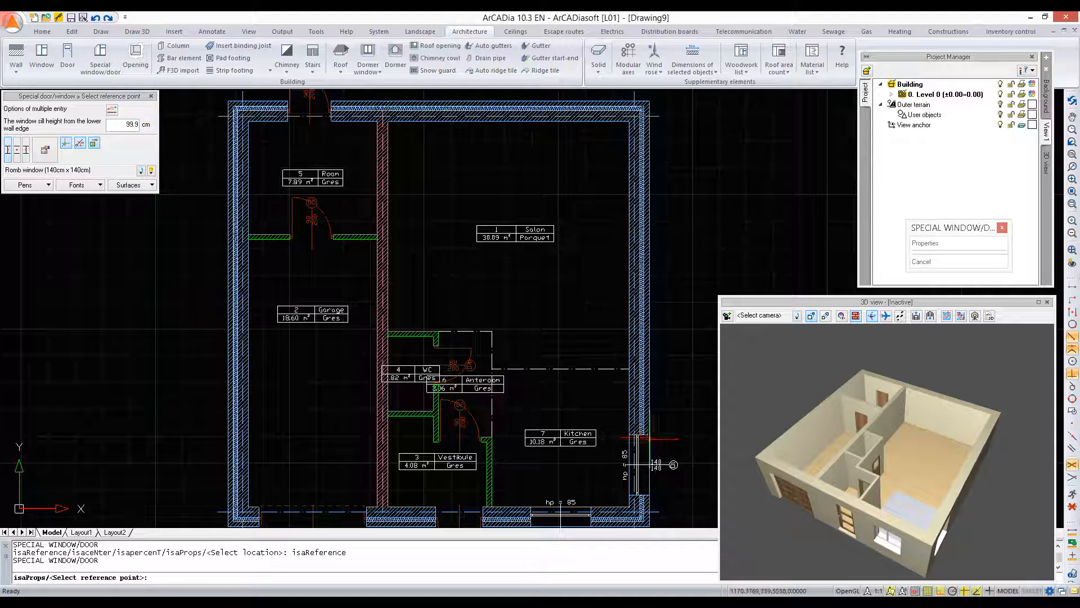
# Step: Place the Romb window in the right external wall, its near edge 295 cm above the kitchen window's upper end
pyautogui.click(646, 434)
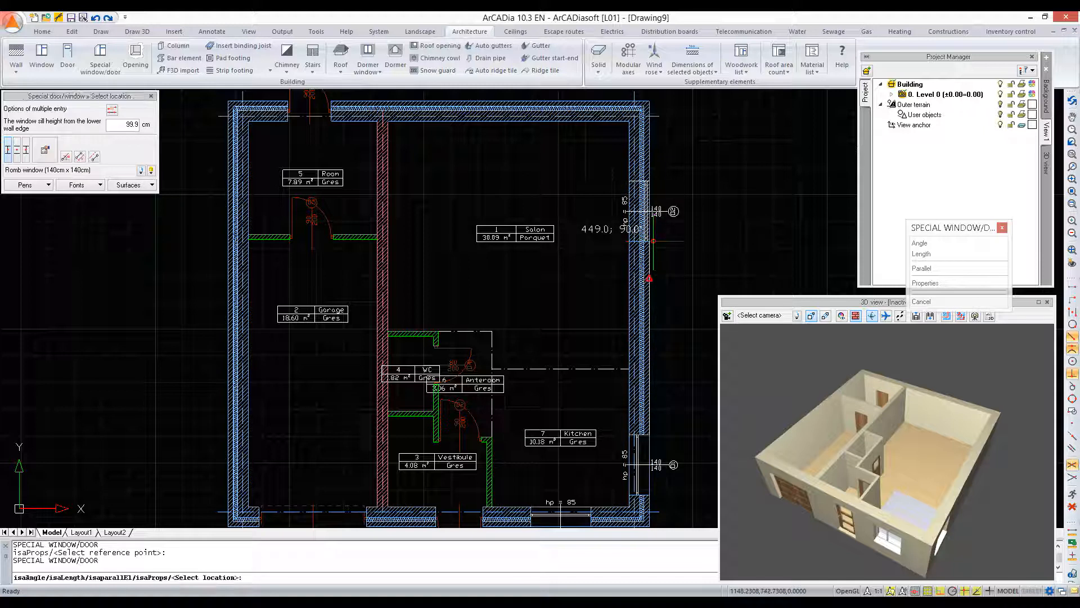
pyautogui.write('2')
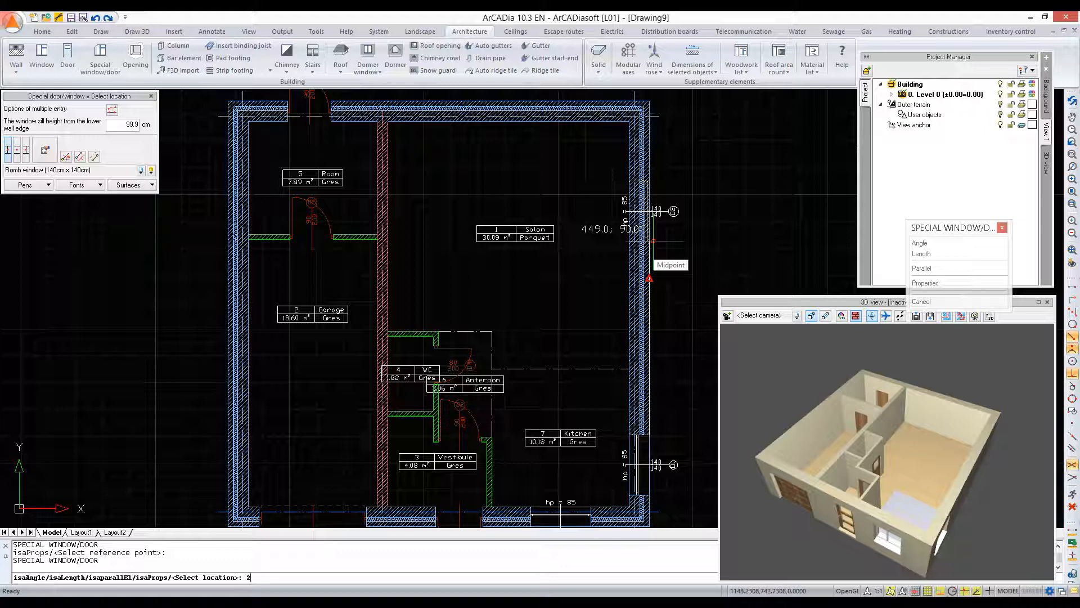
pyautogui.write('9')
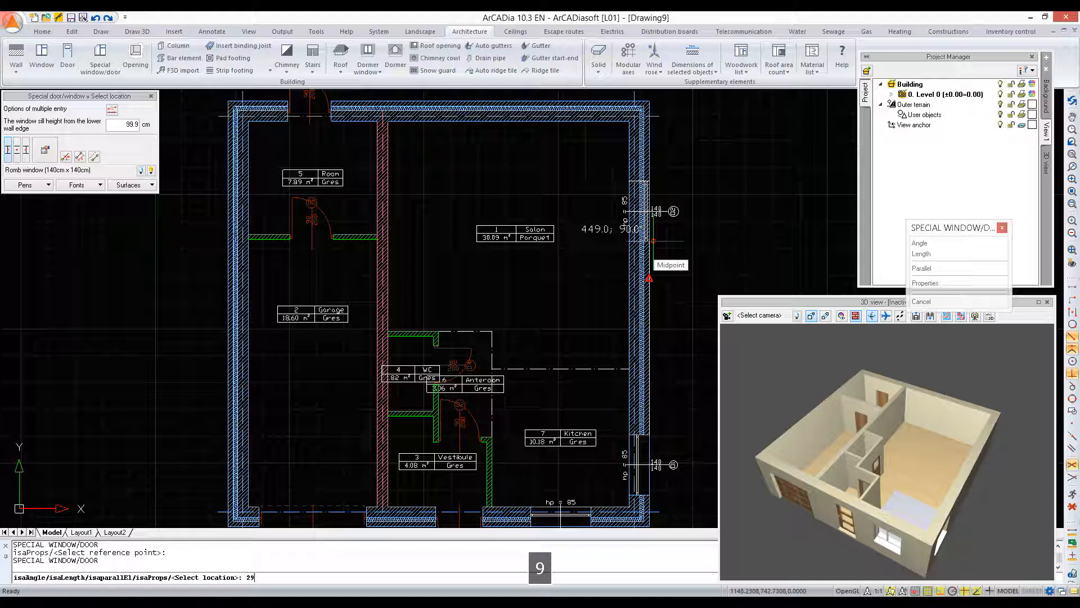
pyautogui.write('5')
pyautogui.press('Return')
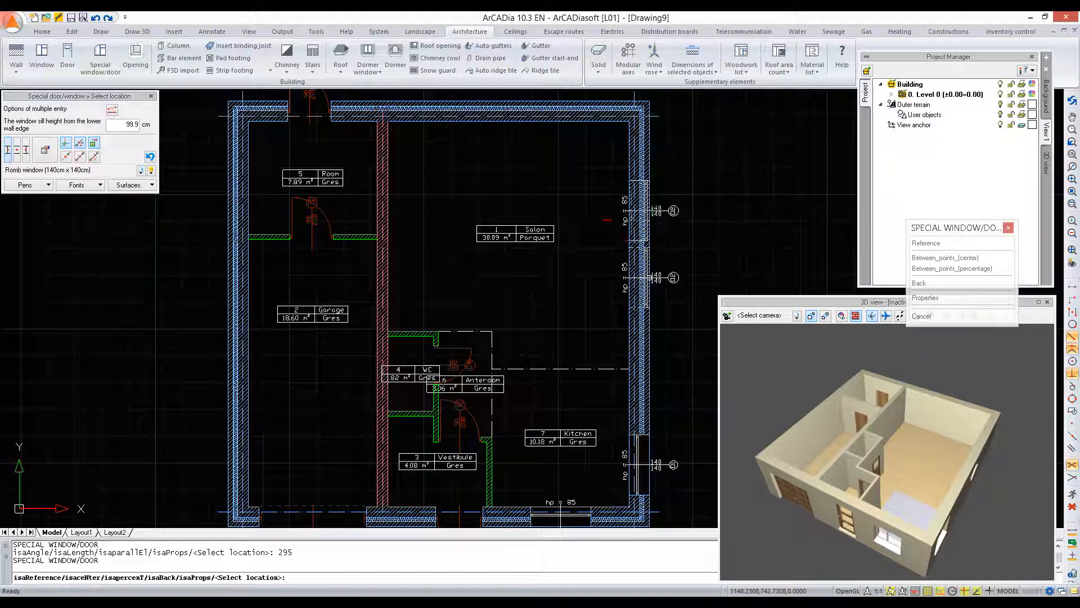
# Step: Place another Romb window in the salon's upper external wall, 40 cm from the partition wall's salon face, and end the special window command
pyautogui.click(66, 157)
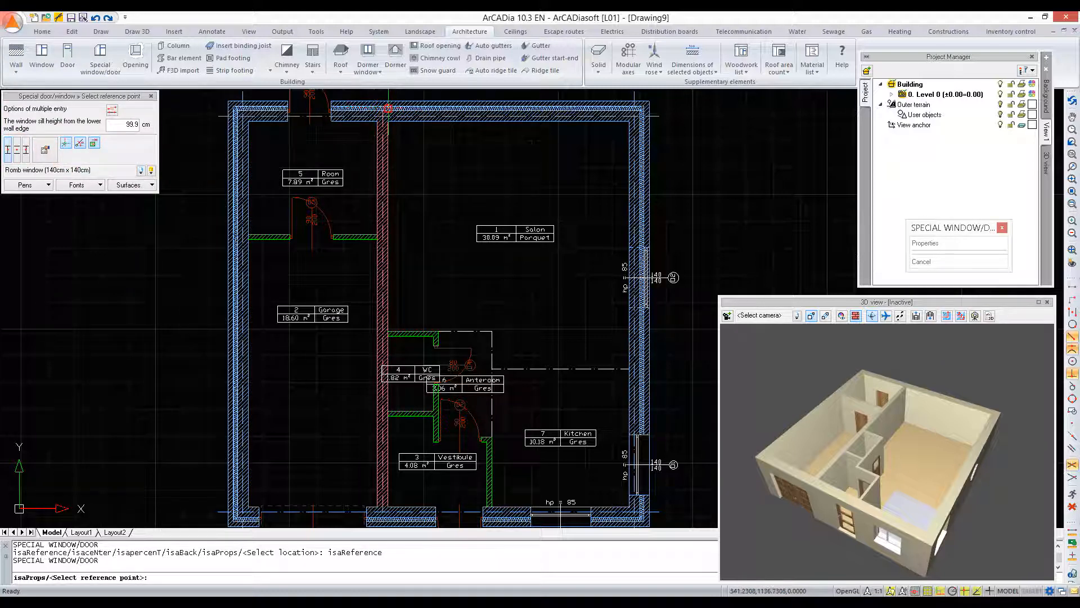
pyautogui.click(392, 100)
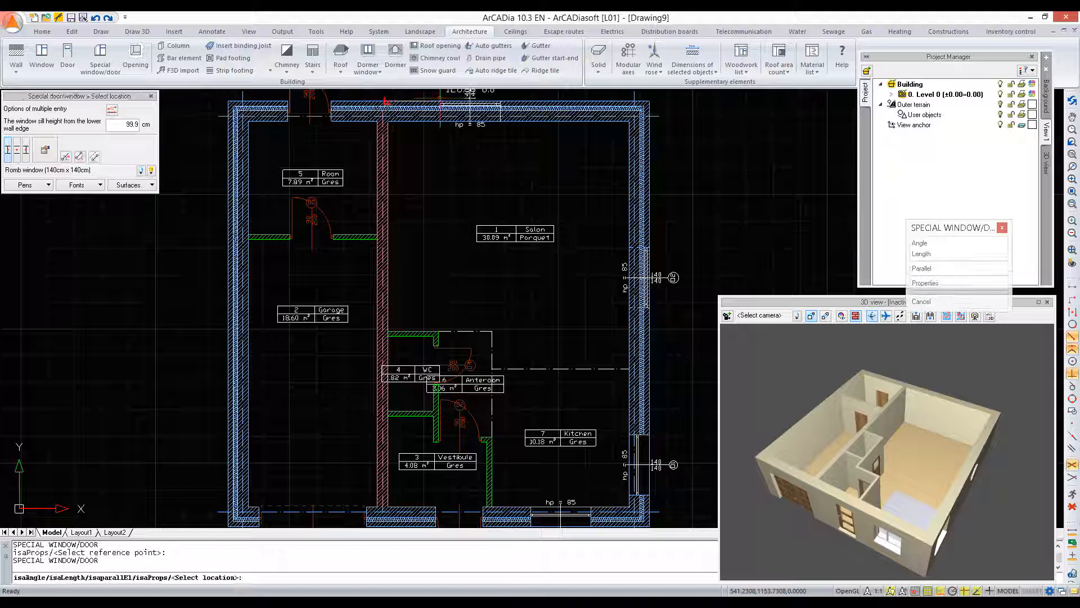
pyautogui.write('40')
pyautogui.press('Return')
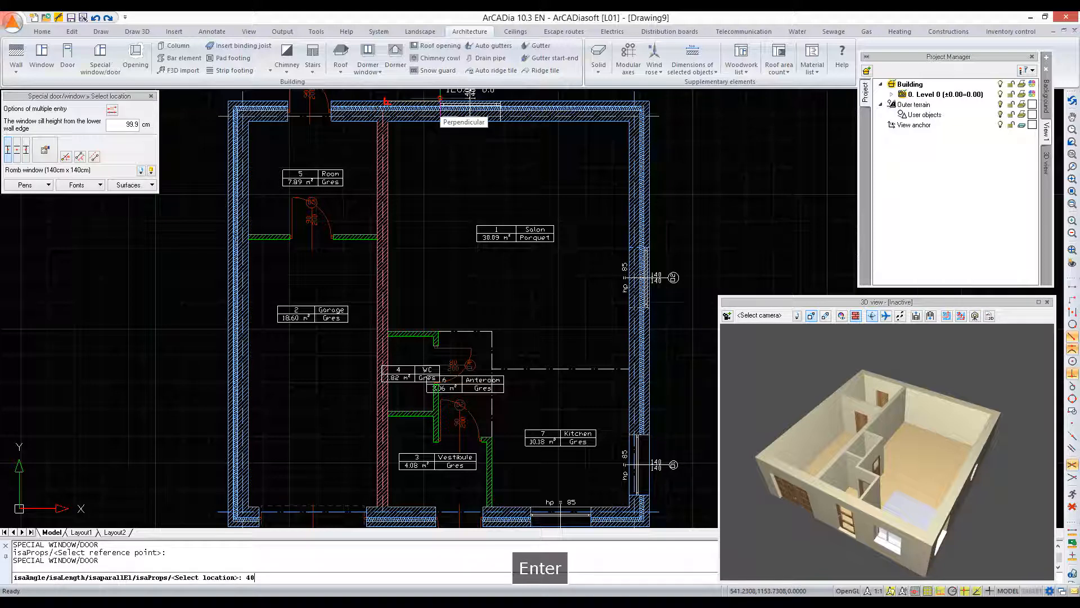
pyautogui.moveTo(525, 196); pyautogui.dragTo(509, 214, button='middle')
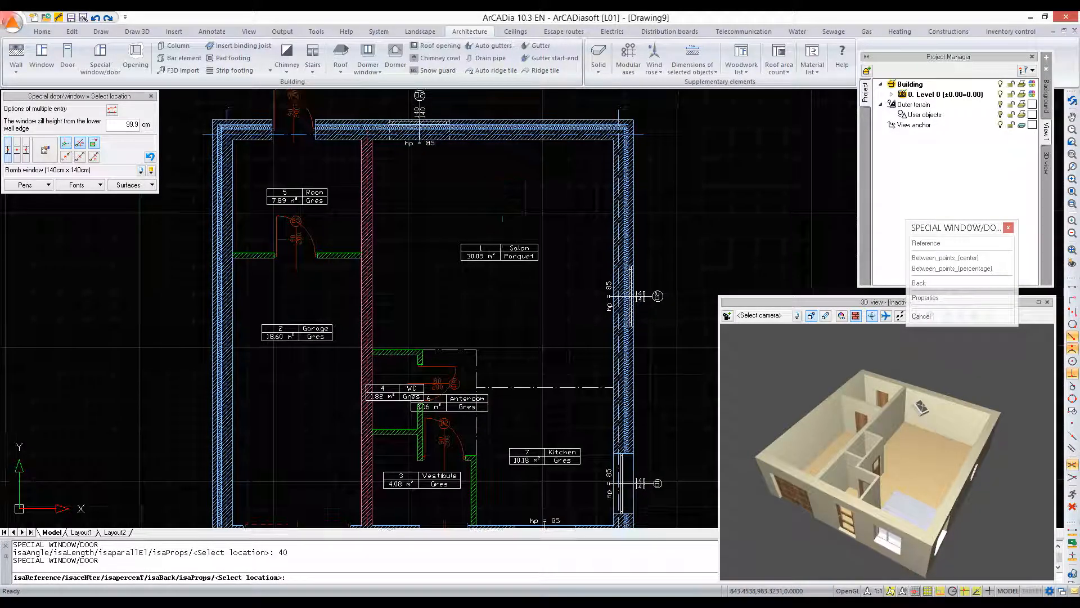
pyautogui.press('Escape')
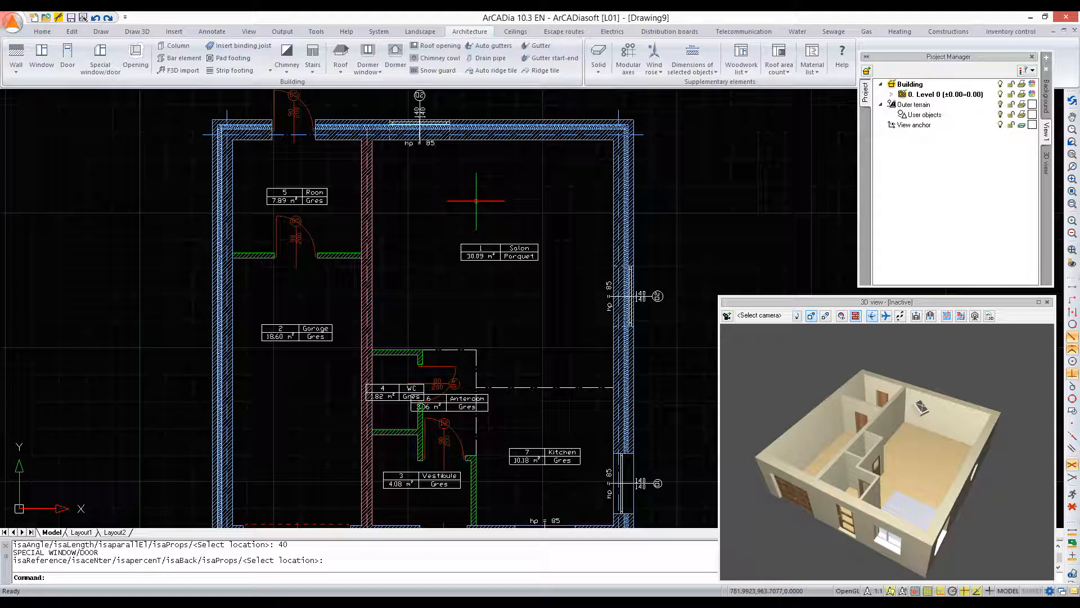
# Step: Start a standard window, choose the sliding balcony door type in its properties and set the threshold height to 14.9 cm
pyautogui.click(39, 56)
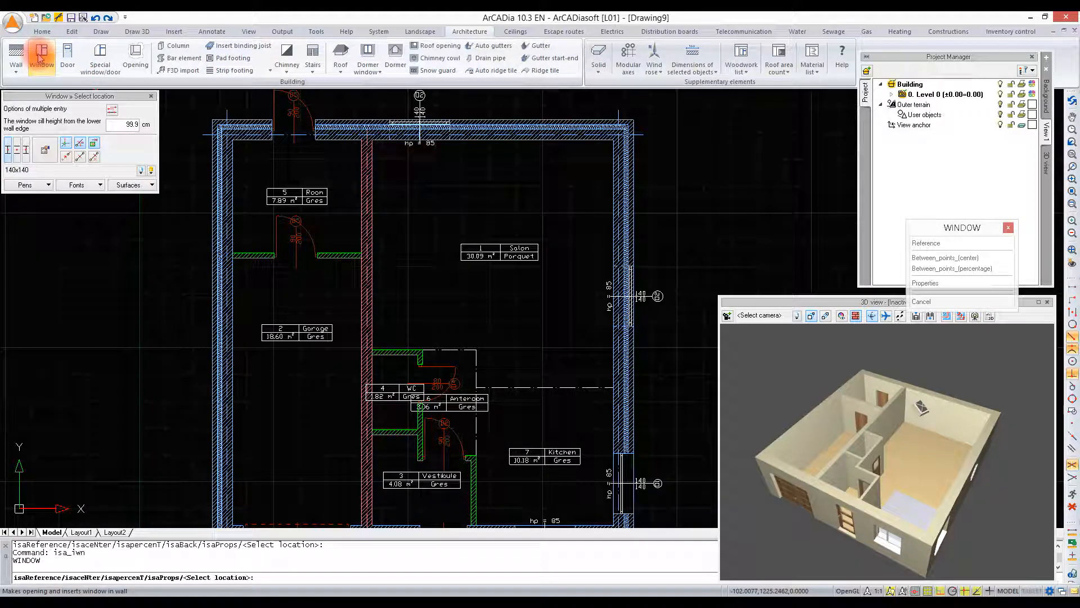
pyautogui.click(45, 150)
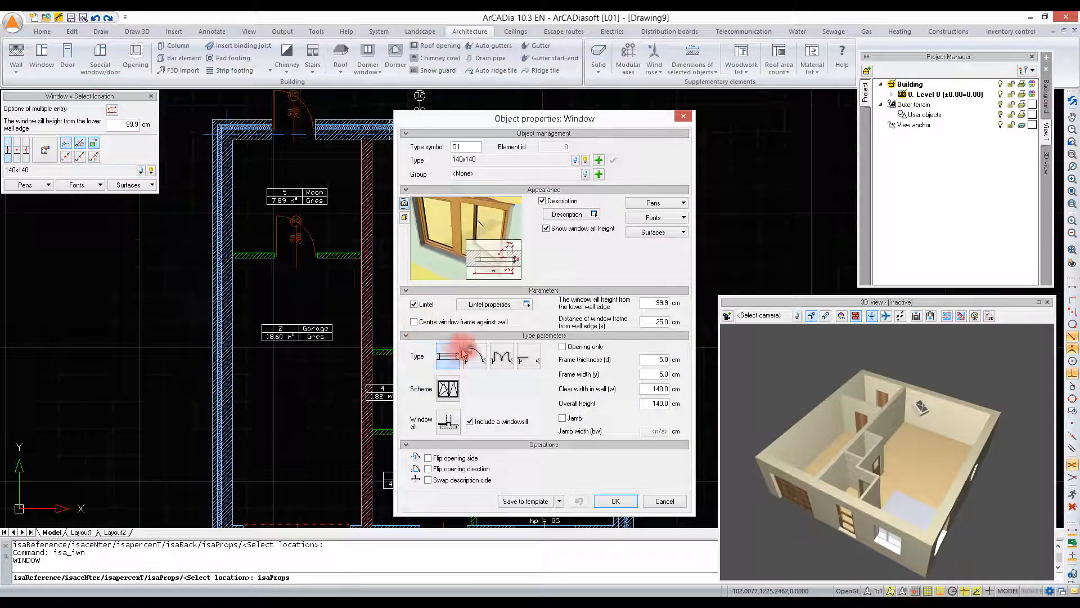
pyautogui.click(536, 354)
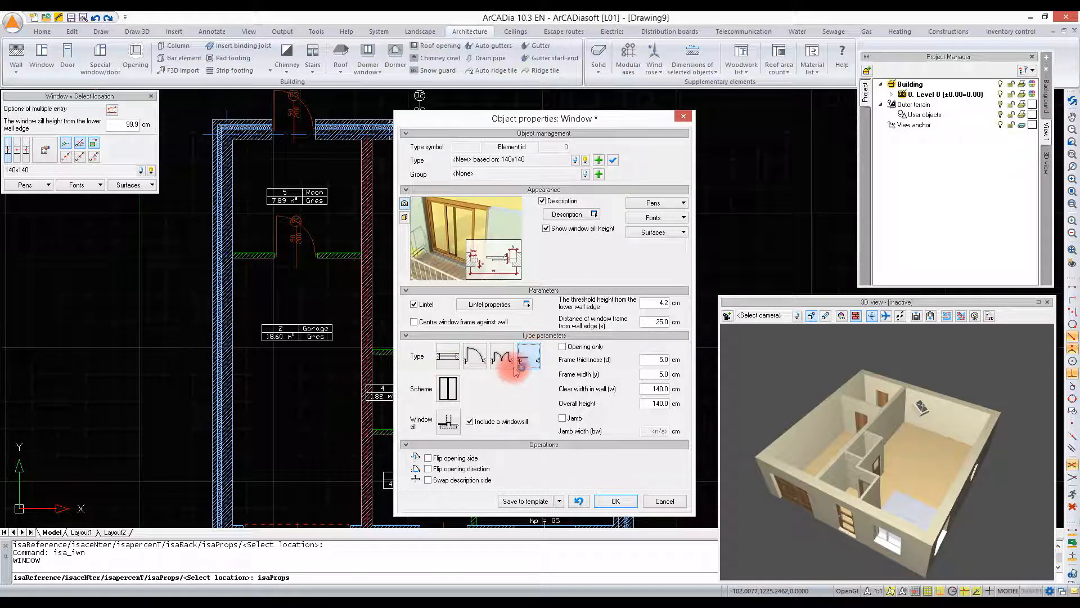
pyautogui.click(532, 355)
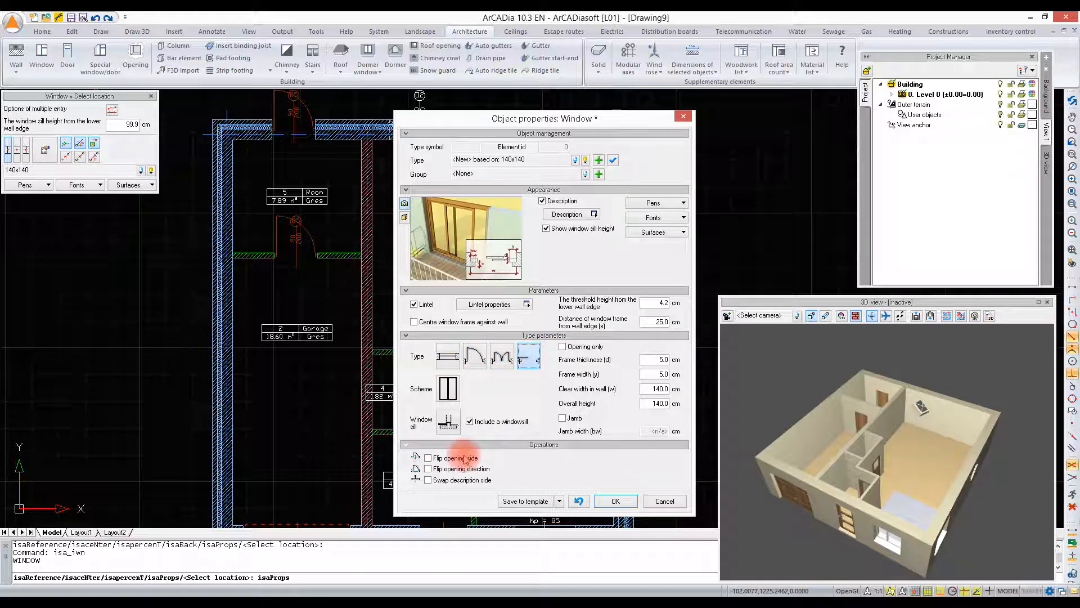
pyautogui.doubleClick(653, 389)
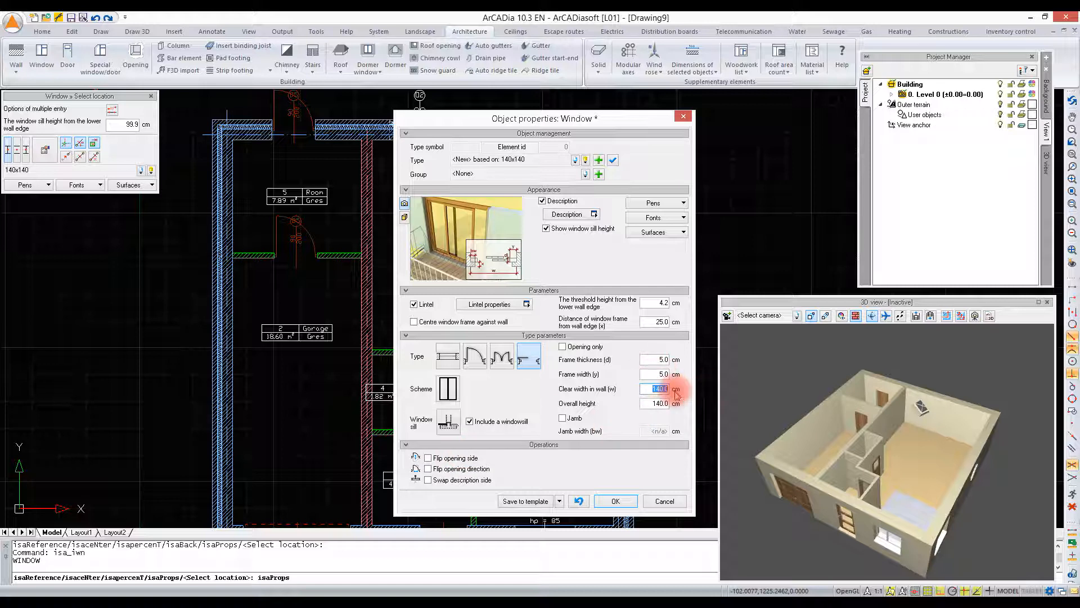
pyautogui.doubleClick(663, 304)
pyautogui.write('14.9')
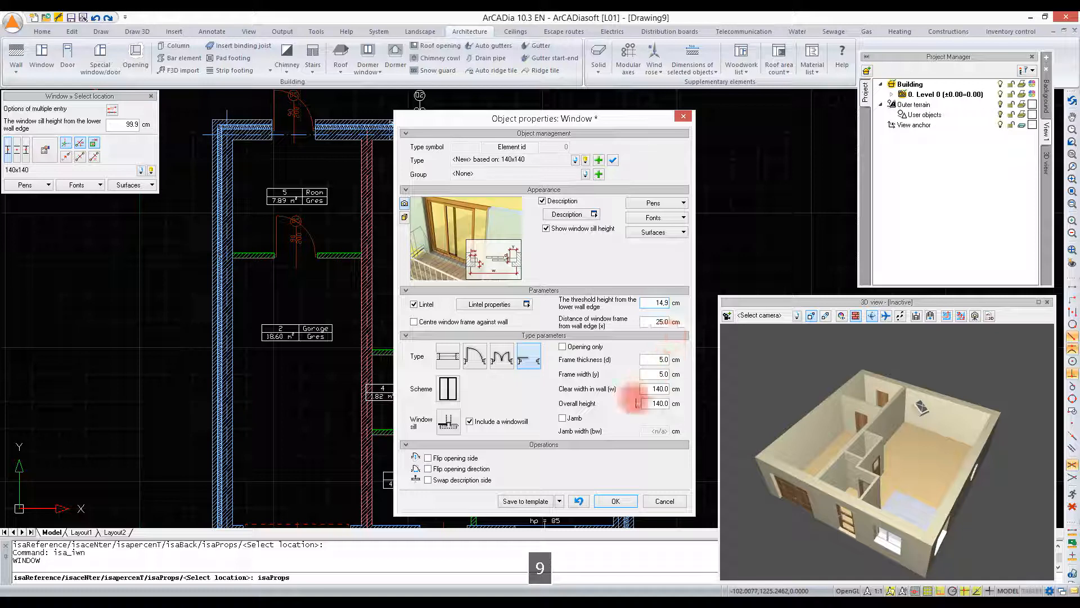
pyautogui.doubleClick(657, 321)
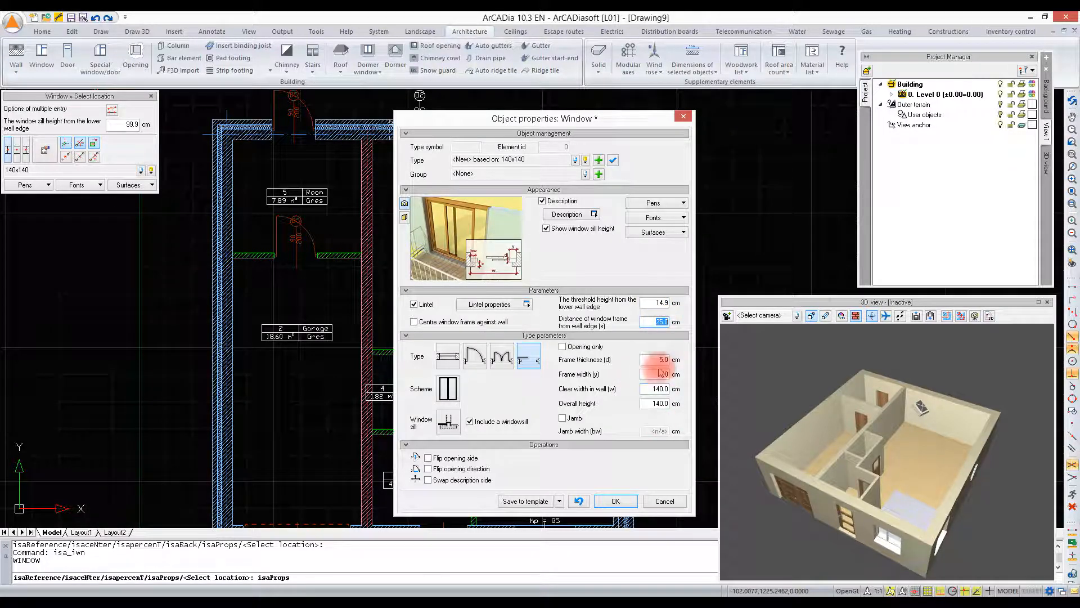
# Step: Set the balcony door's clear width in wall to 180 cm and its overall height to 235 cm
pyautogui.doubleClick(655, 389)
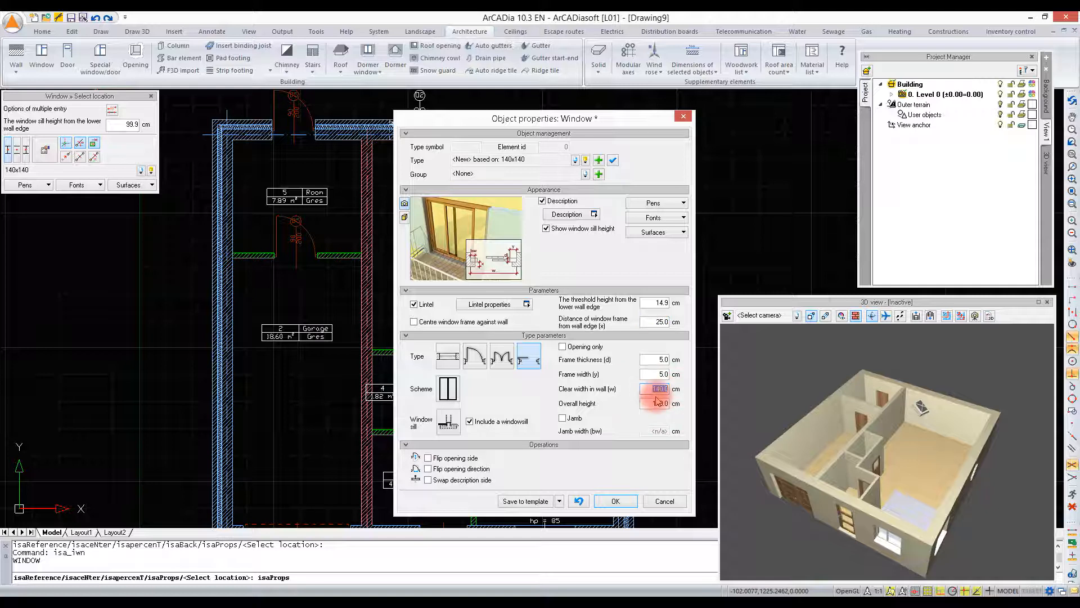
pyautogui.write('180')
pyautogui.moveTo(652, 404); pyautogui.dragTo(700, 406)
pyautogui.write('235')
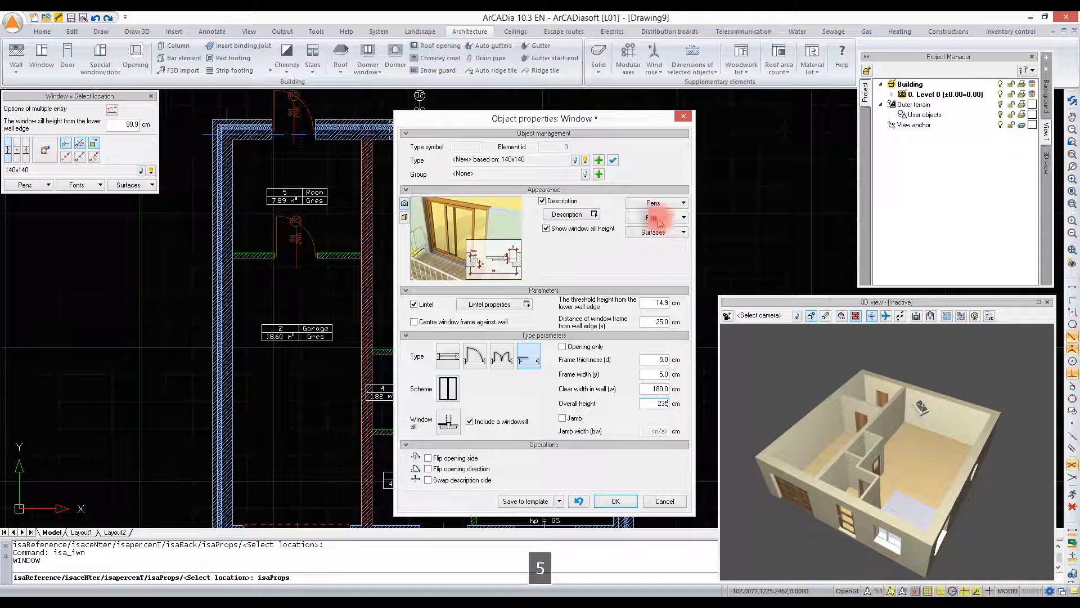
# Step: Save the settings in the project library as the type "Balcony door", change its type symbol to OB3 and confirm the properties
pyautogui.click(598, 160)
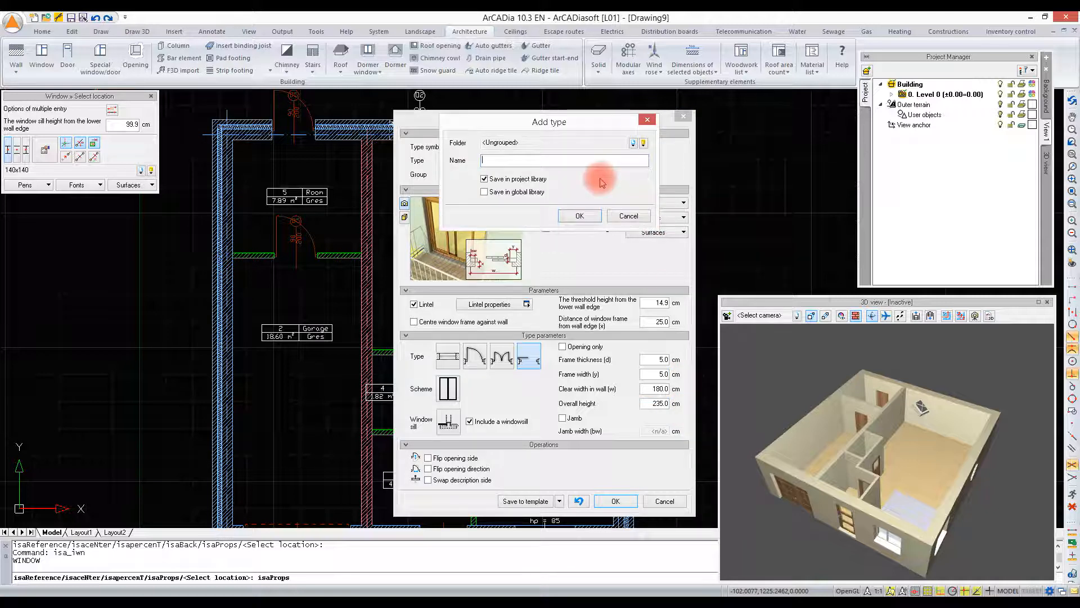
pyautogui.write('Balcony door')
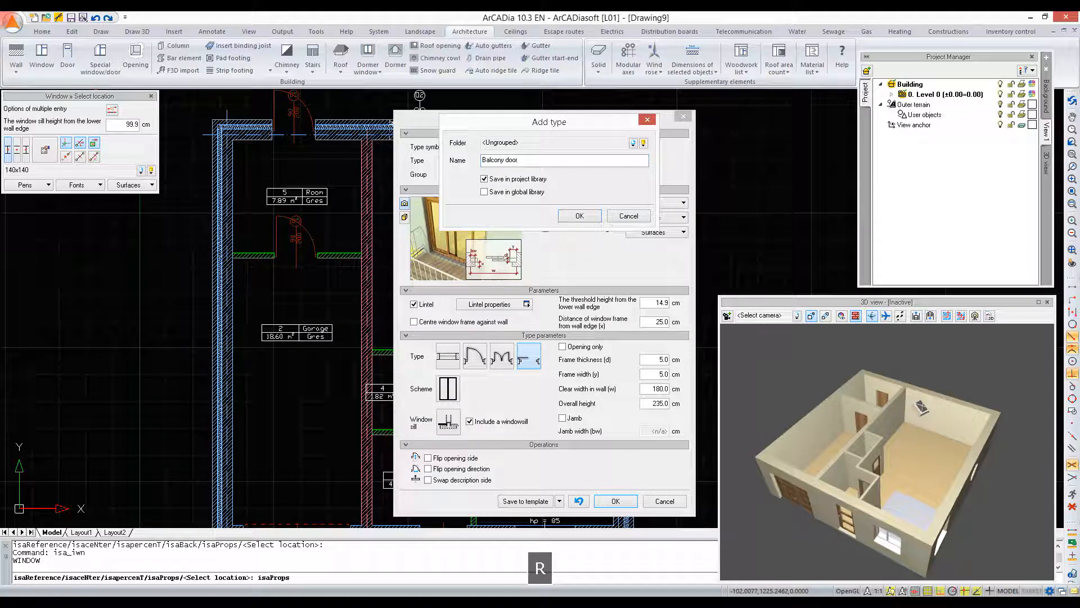
pyautogui.click(573, 216)
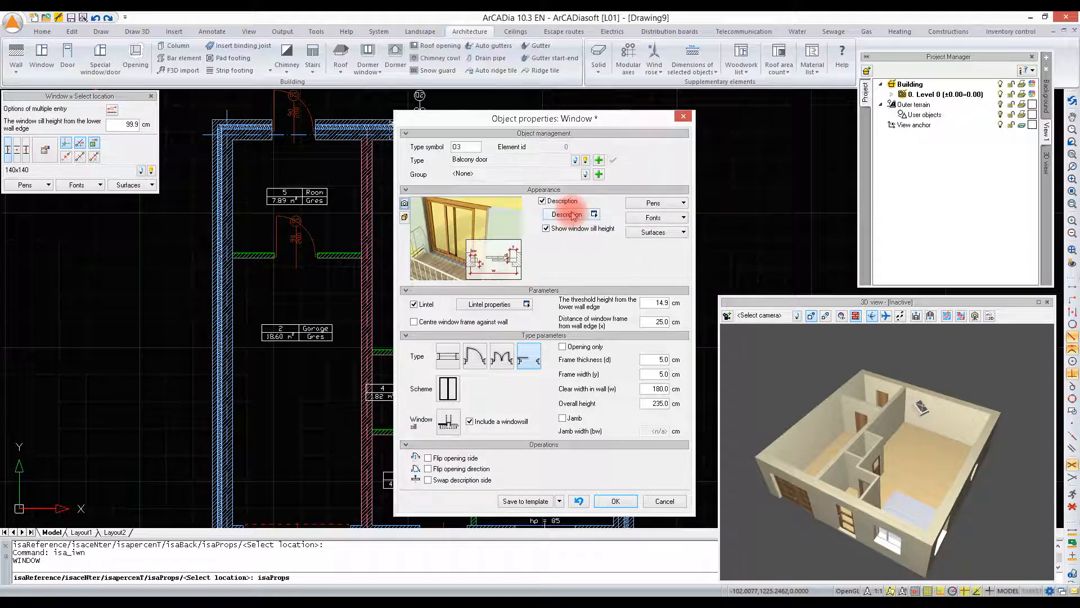
pyautogui.click(456, 146)
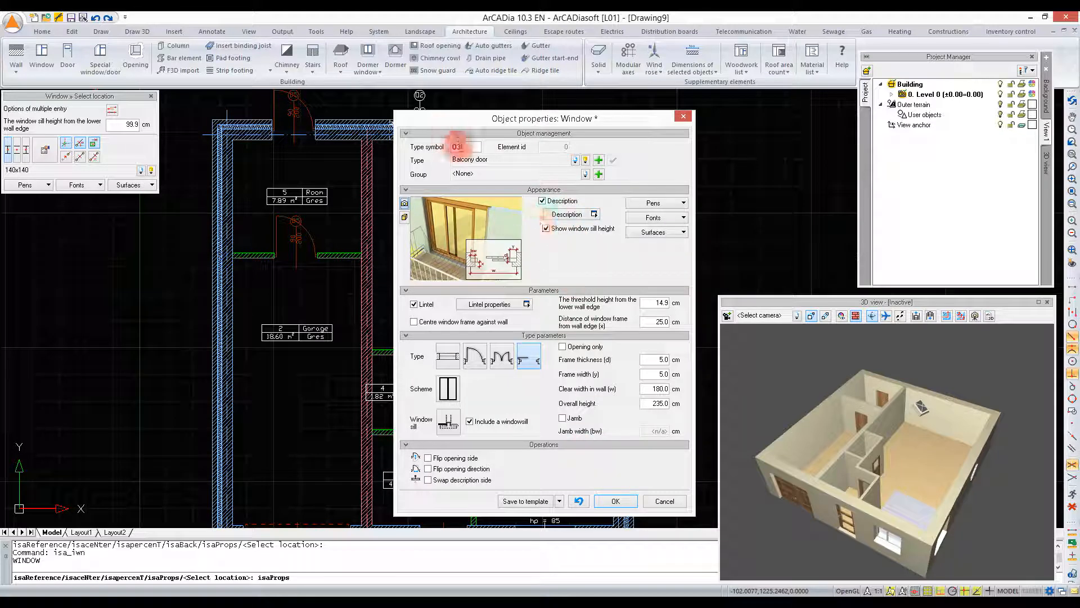
pyautogui.write('B')
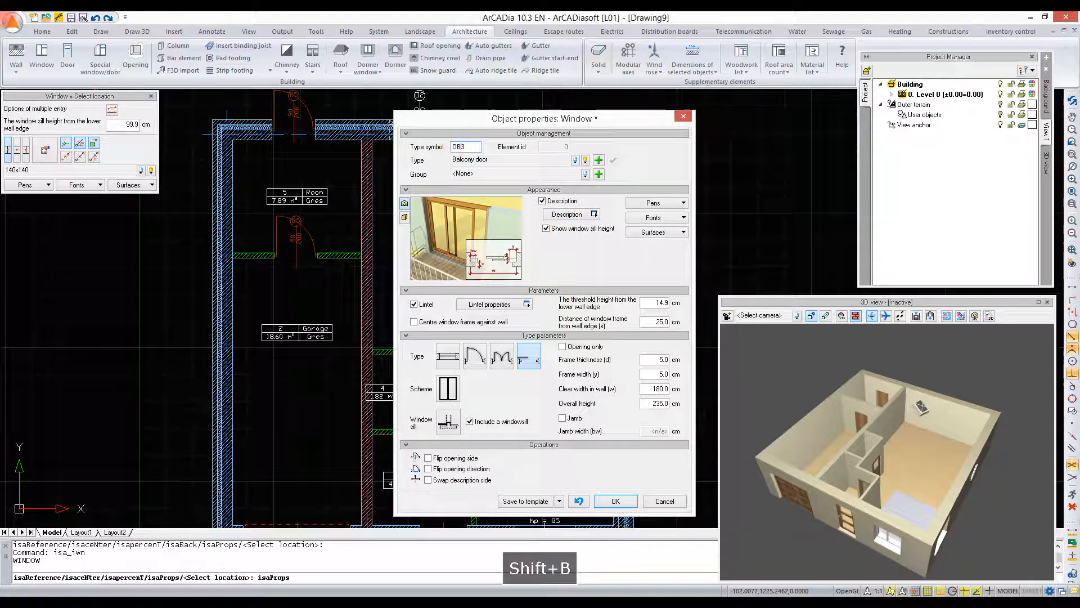
pyautogui.click(613, 500)
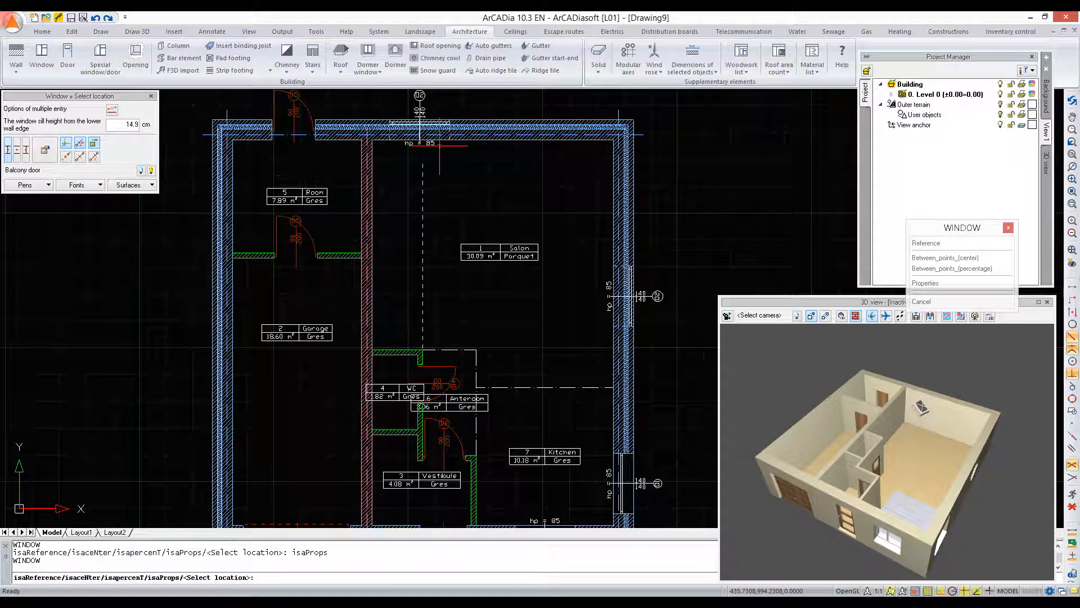
# Step: Place the balcony door in the salon's upper external wall, its right edge 100 cm from the house's upper right outer corner
pyautogui.click(94, 143)
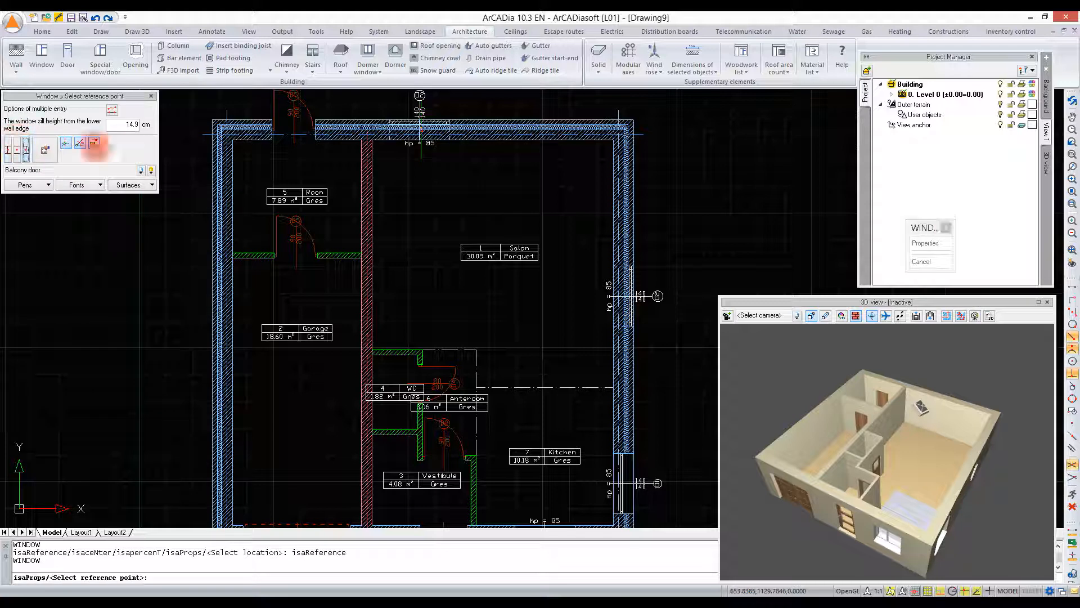
pyautogui.click(633, 120)
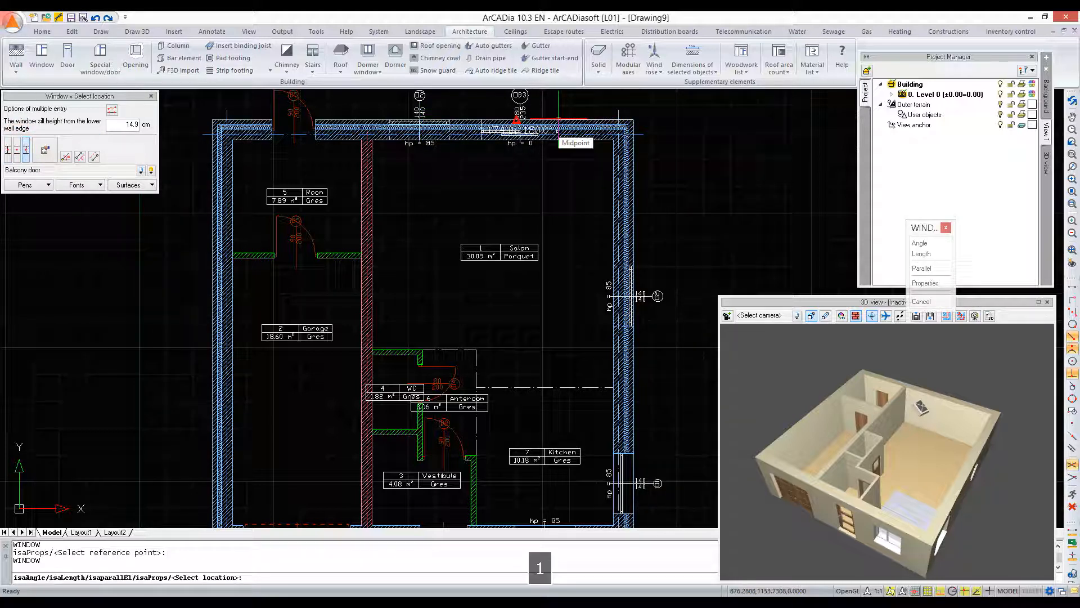
pyautogui.write('100')
pyautogui.press('Return')
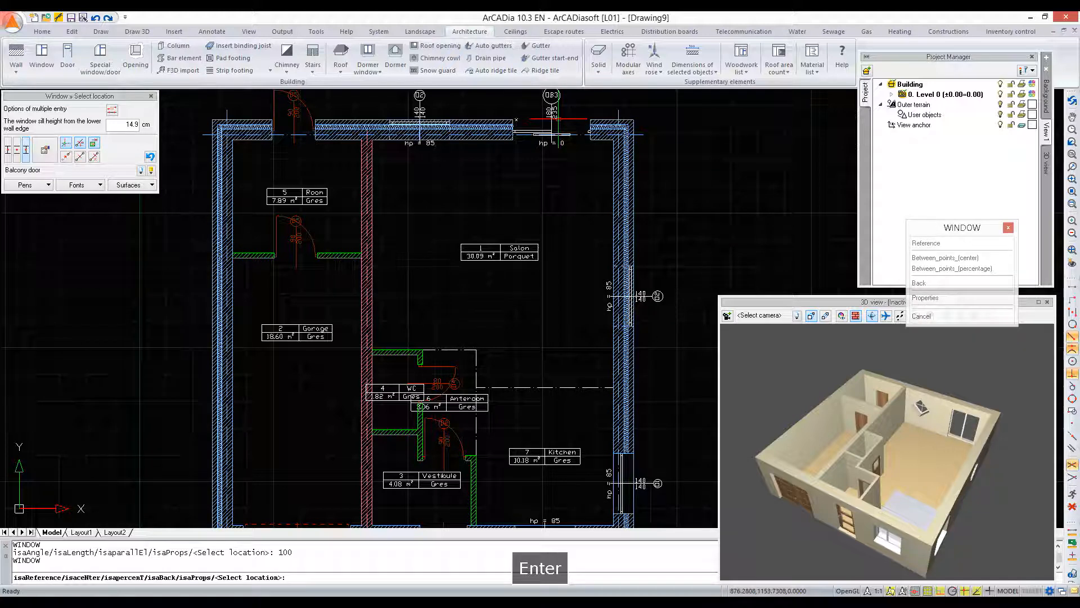
pyautogui.scroll(-2, 557, 217)
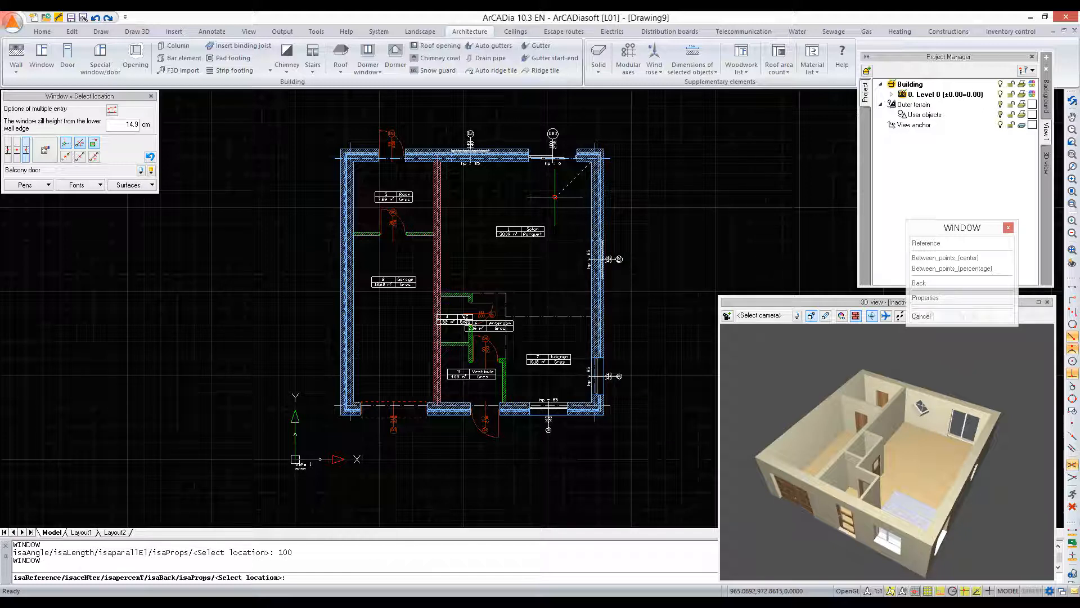
pyautogui.moveTo(824, 449); pyautogui.dragTo(821, 447)
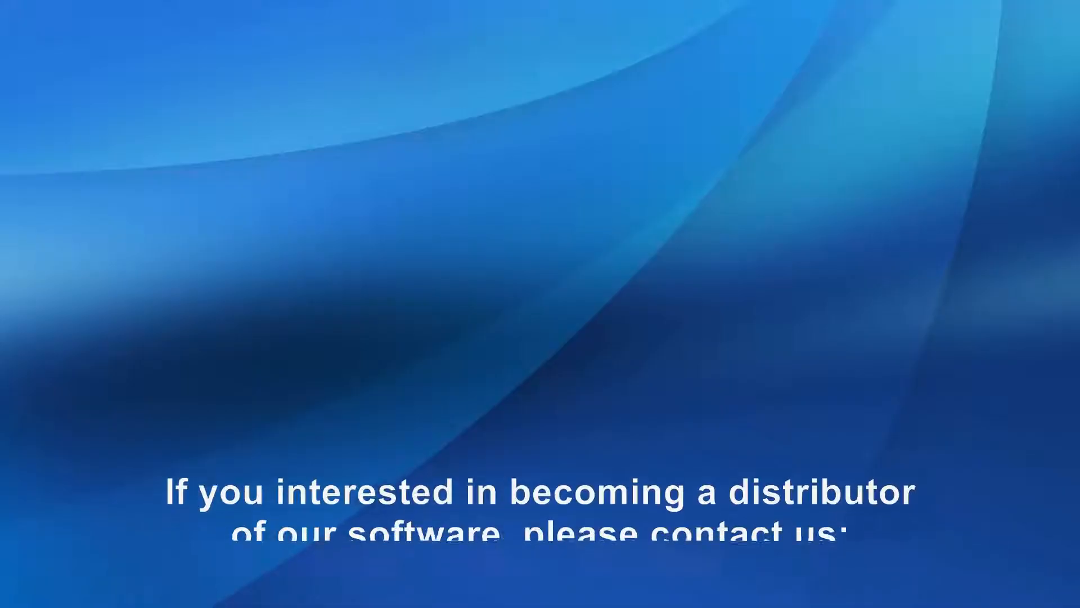